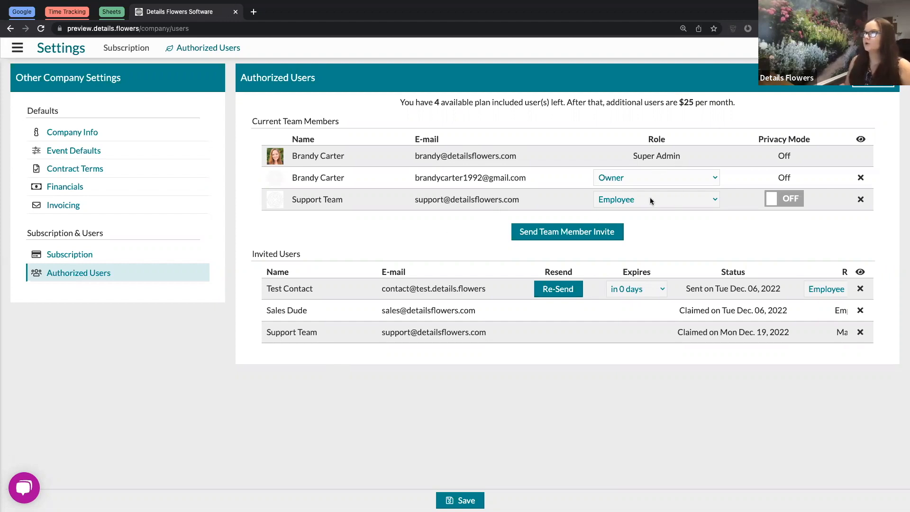
Switch the second team member's role from Owner to Manager in the team list
drag(632, 156, 702, 156)
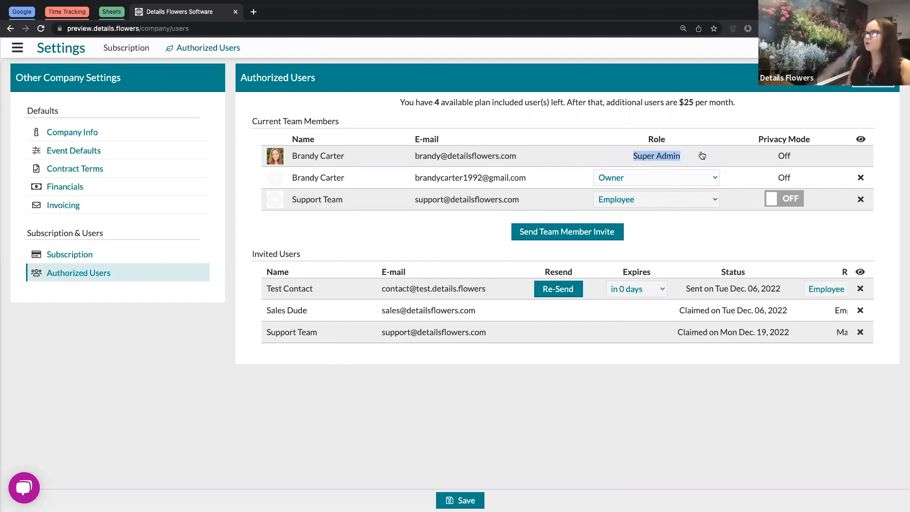
click(688, 115)
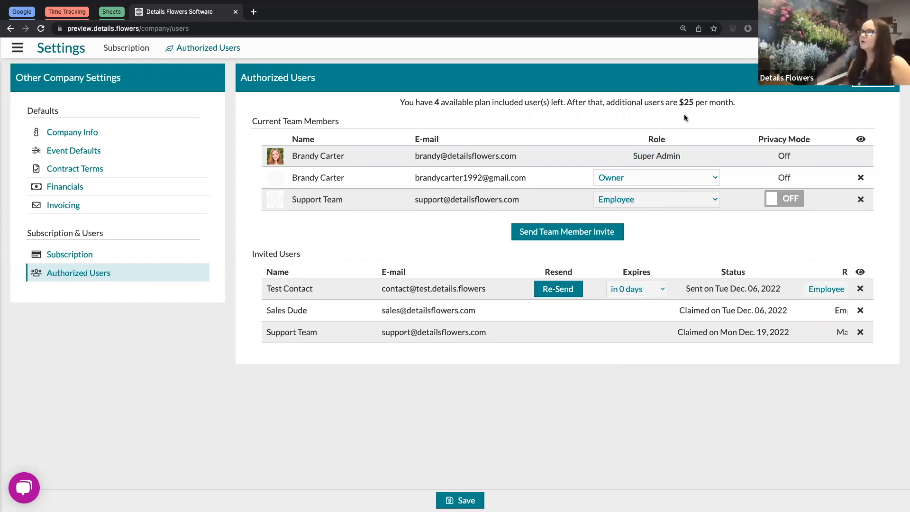
click(635, 178)
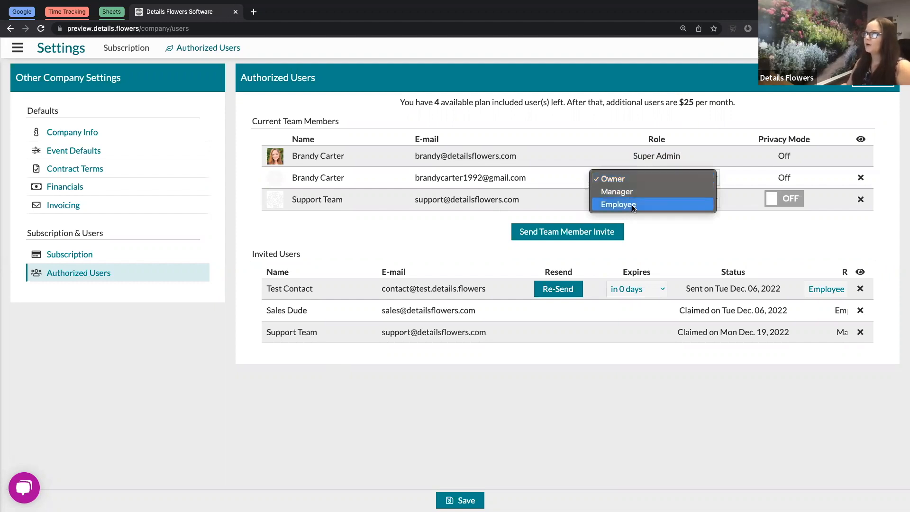
click(624, 114)
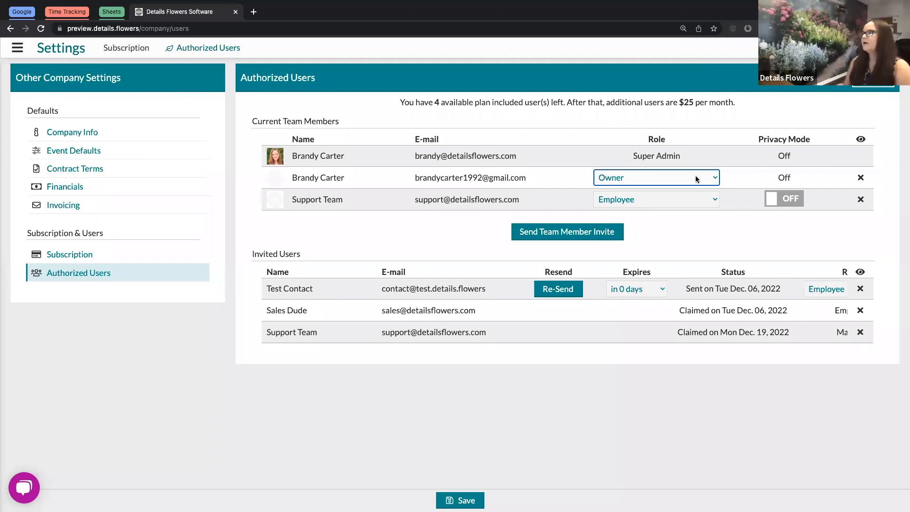
click(669, 179)
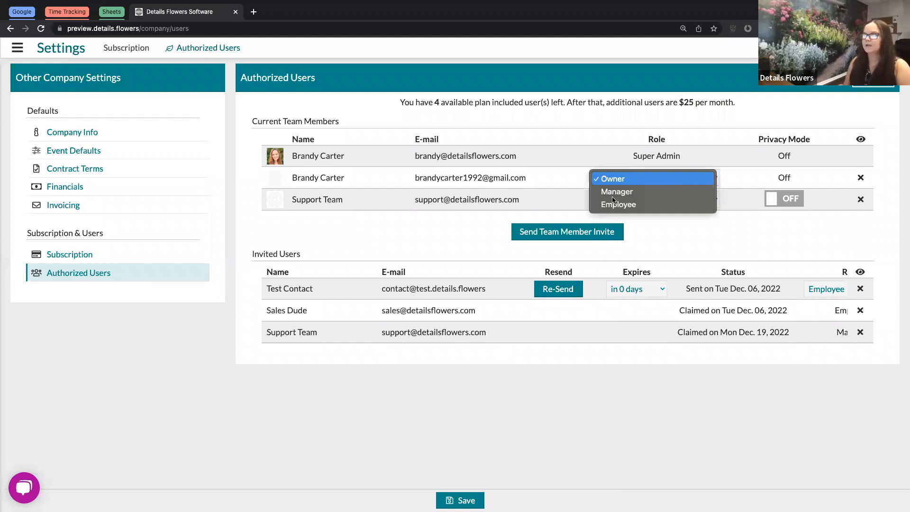
click(668, 192)
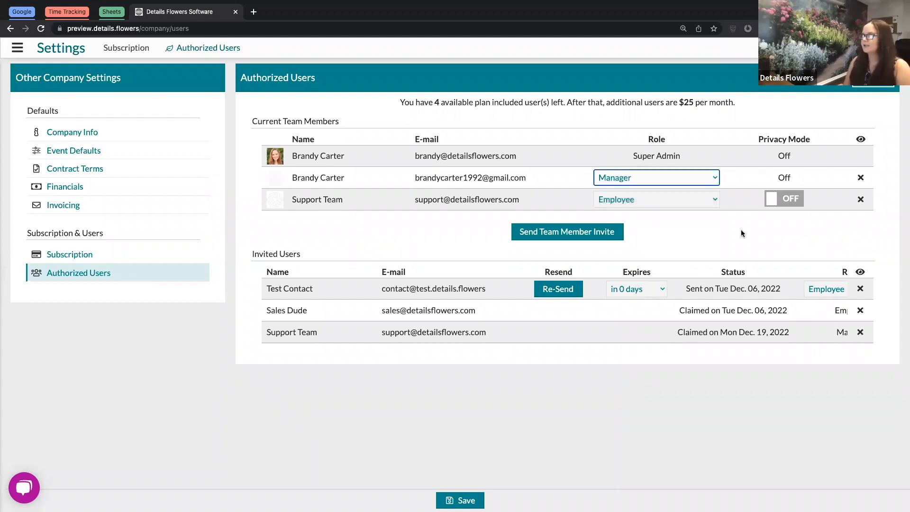
click(830, 240)
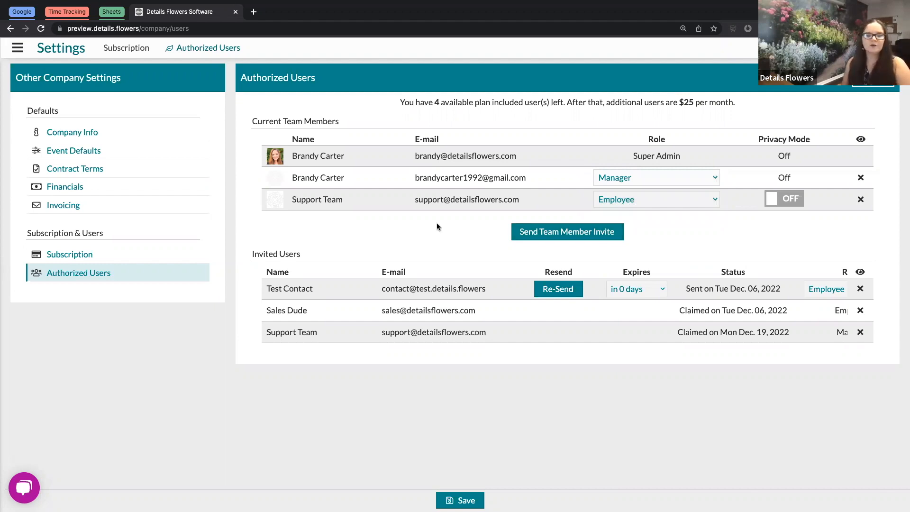
click(558, 235)
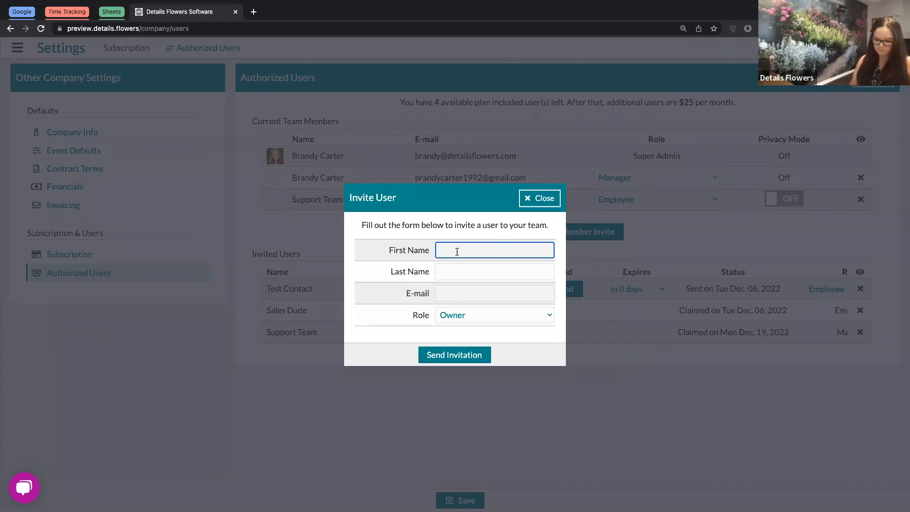
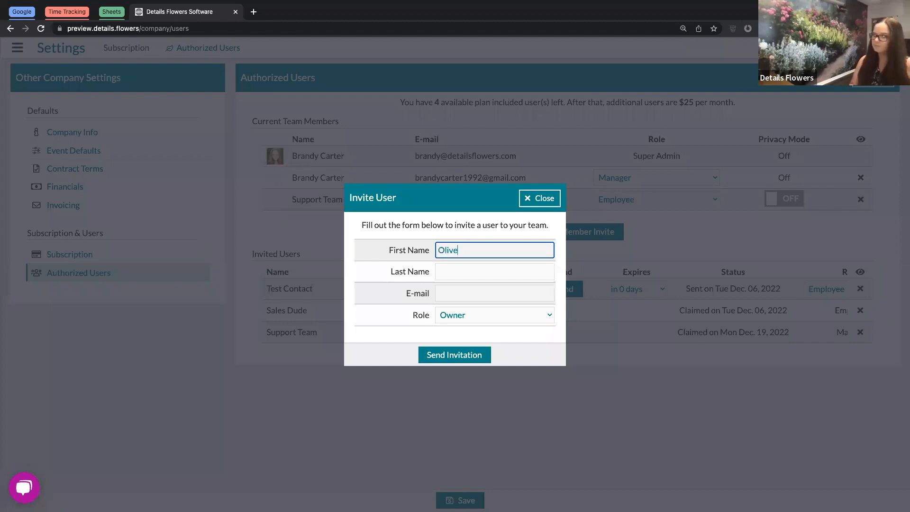
Fill in the invitee's first name, last name and e-mail, choose Employee, and send the invitation
click(452, 276)
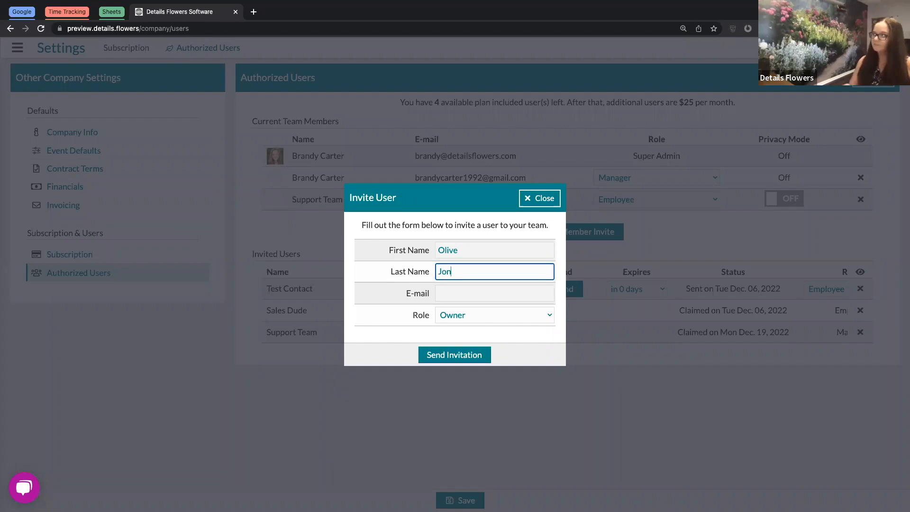
click(449, 294)
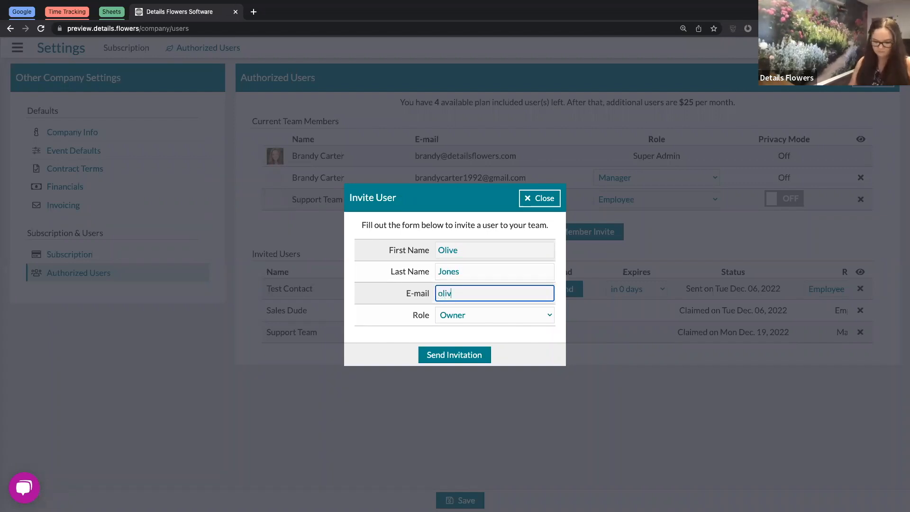
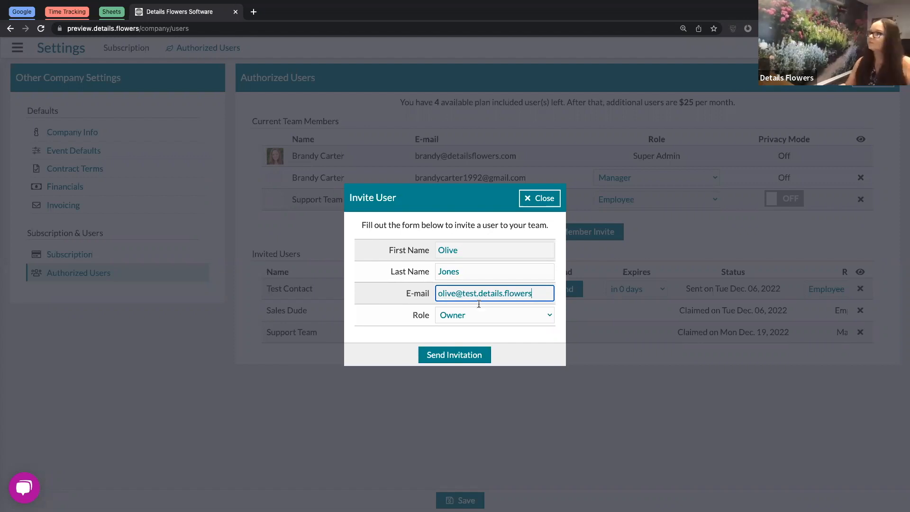
click(480, 316)
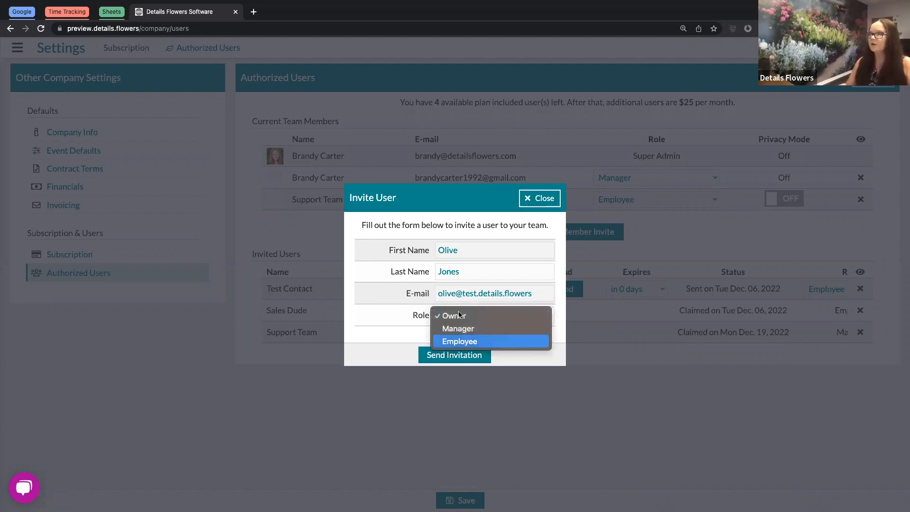
click(468, 342)
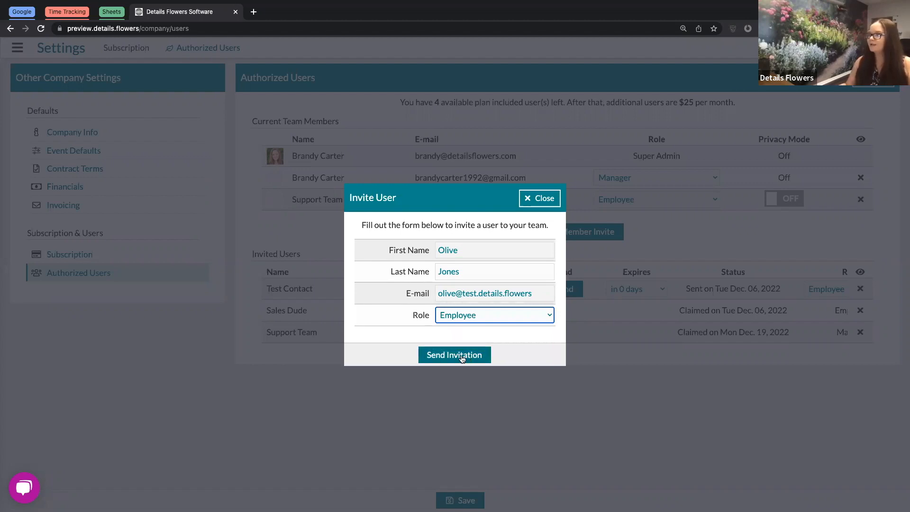
click(466, 357)
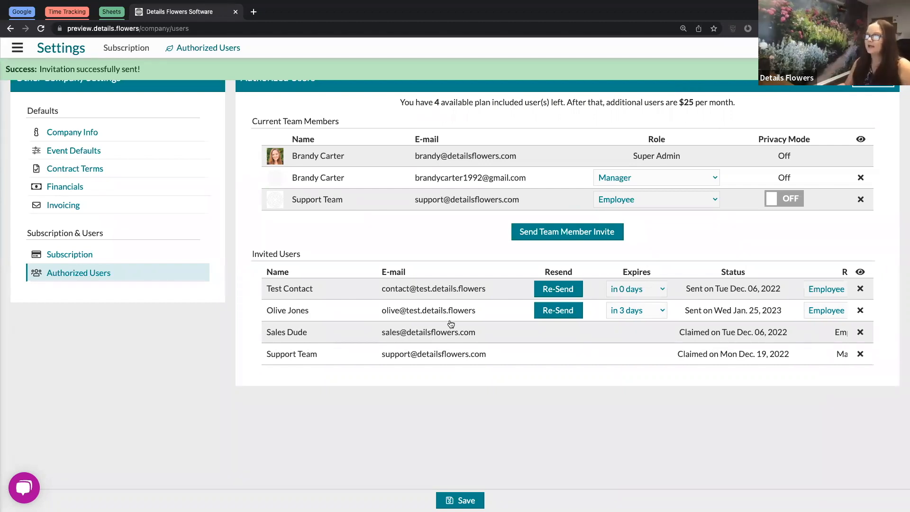
Check the new invitee's row under Invited Users and keep its expiry at 'in 3 days'
triple_click(269, 289)
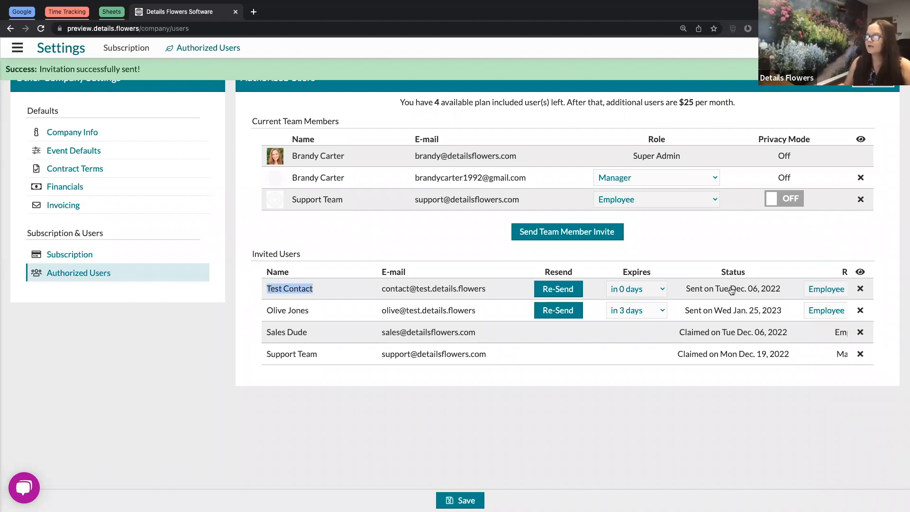
drag(384, 313, 483, 318)
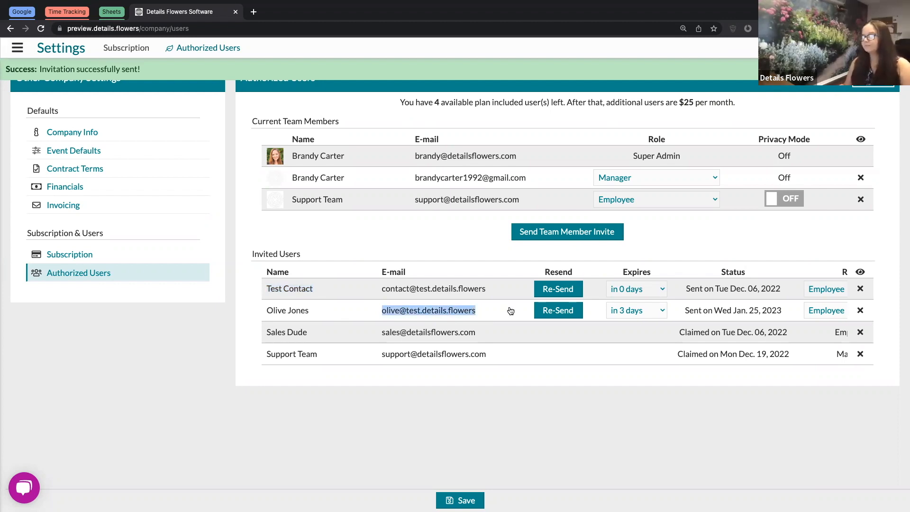
click(217, 347)
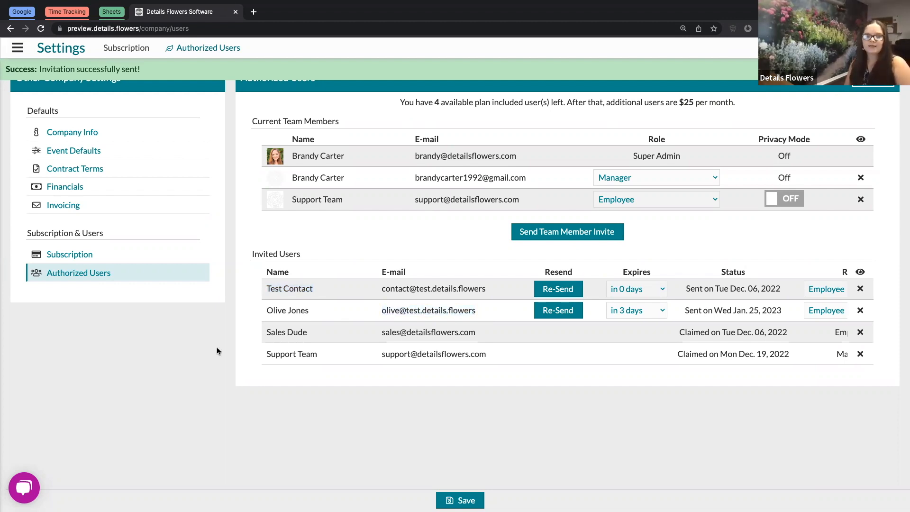
click(663, 312)
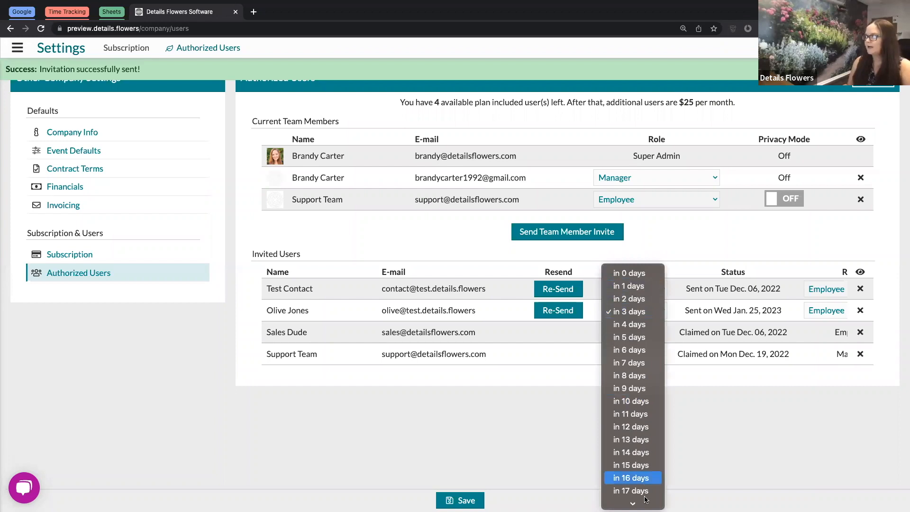
scroll(645, 500, down, 5)
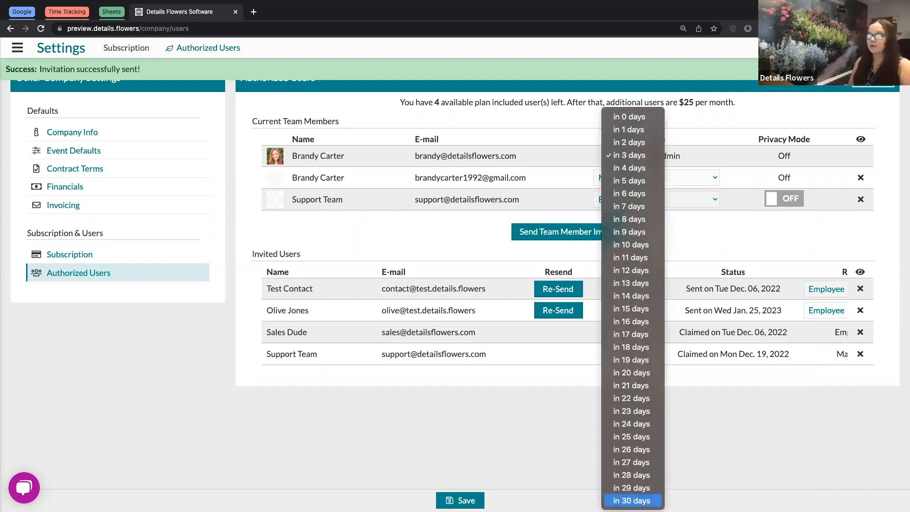
click(703, 425)
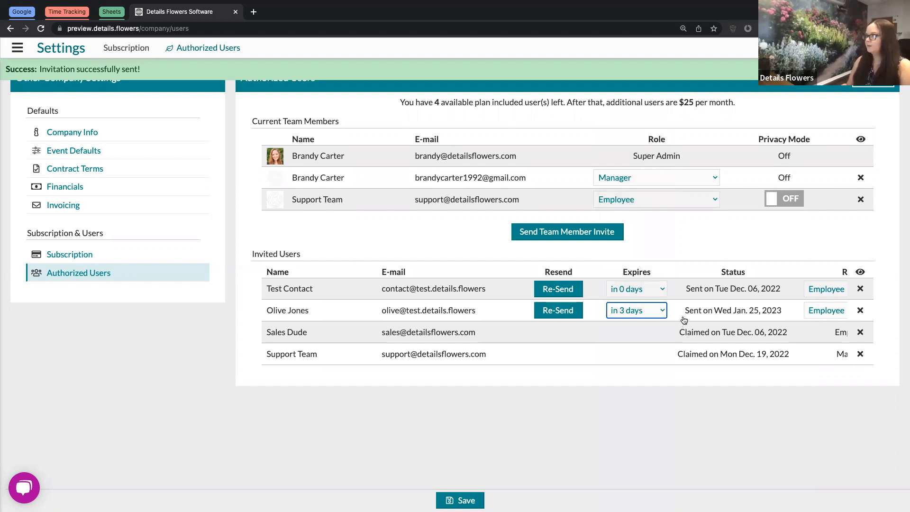
scroll(684, 321, right, 3)
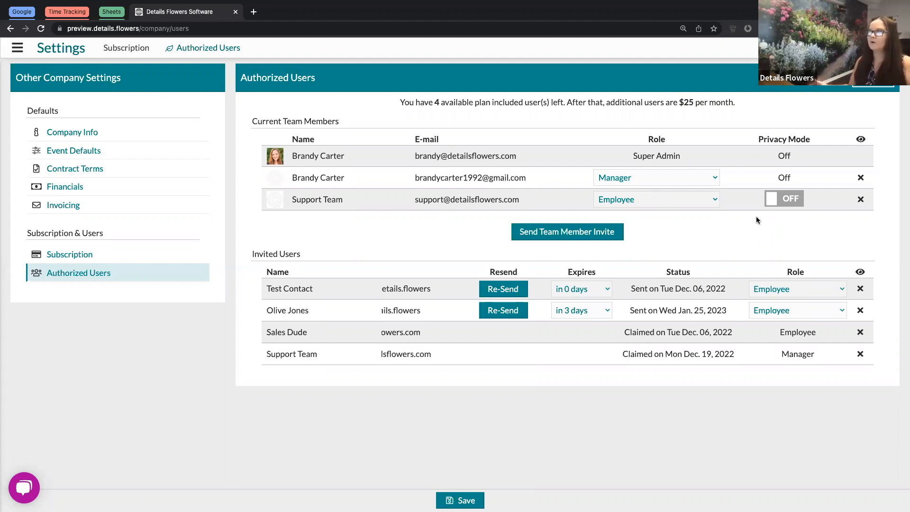
Turn on privacy mode for Support Team and review the company user privacy settings
click(792, 203)
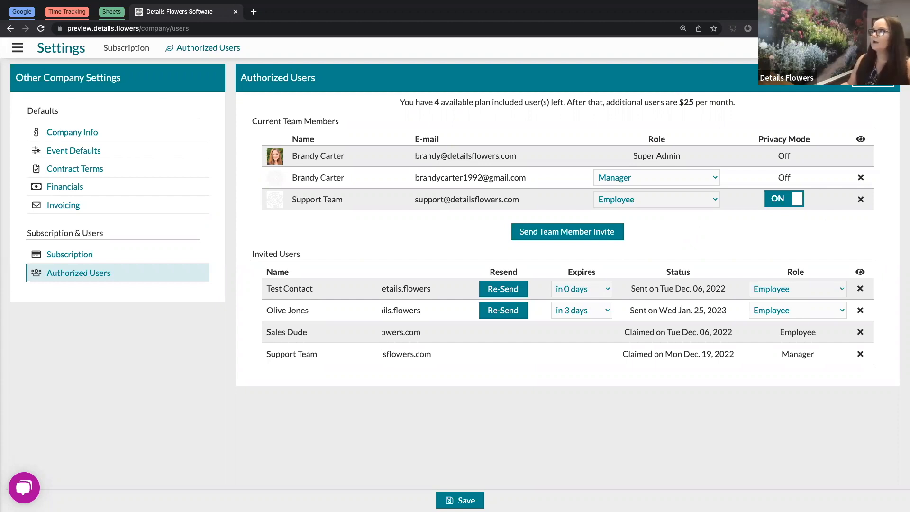
click(873, 79)
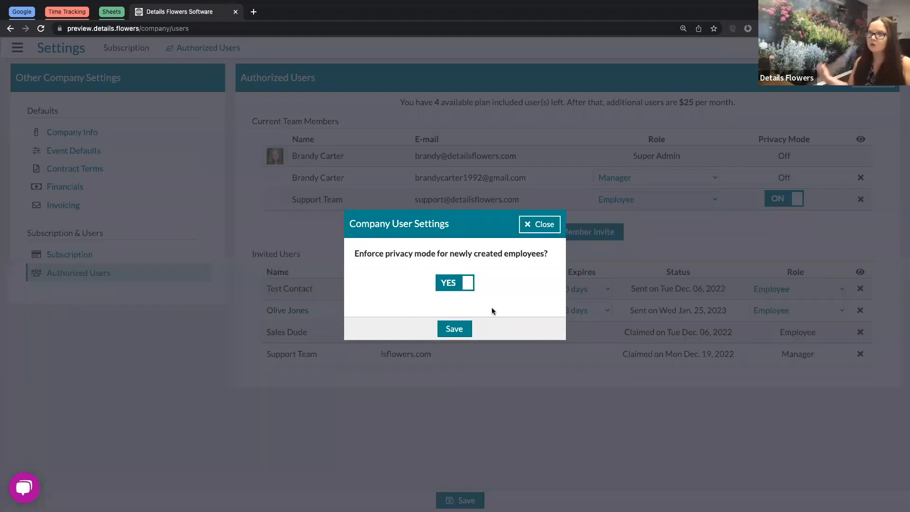
click(538, 230)
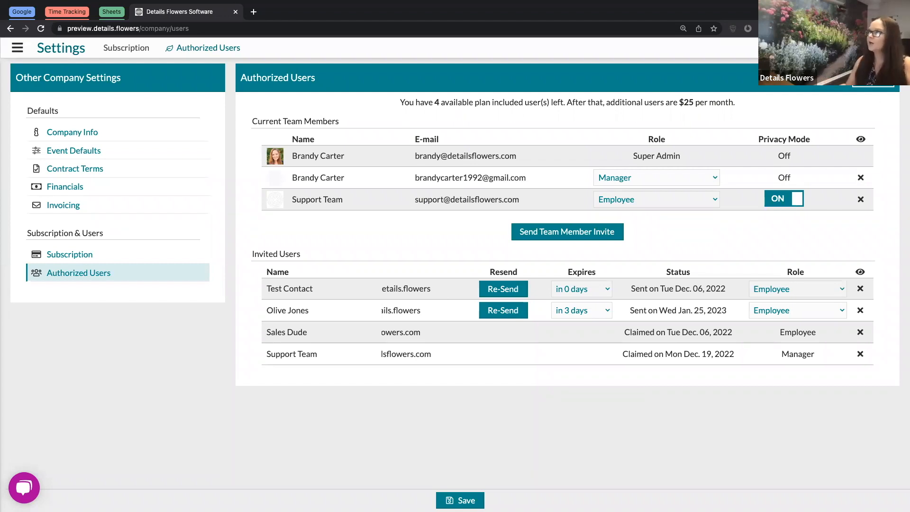
click(873, 82)
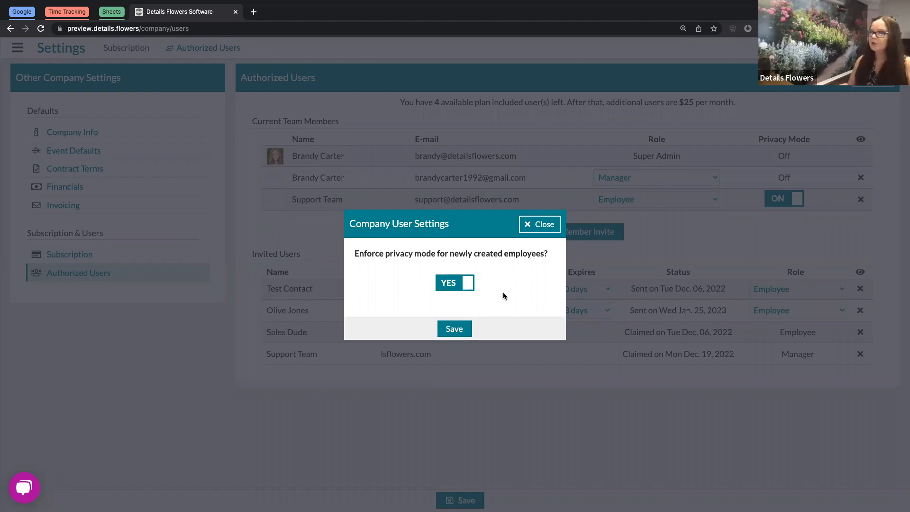
click(534, 233)
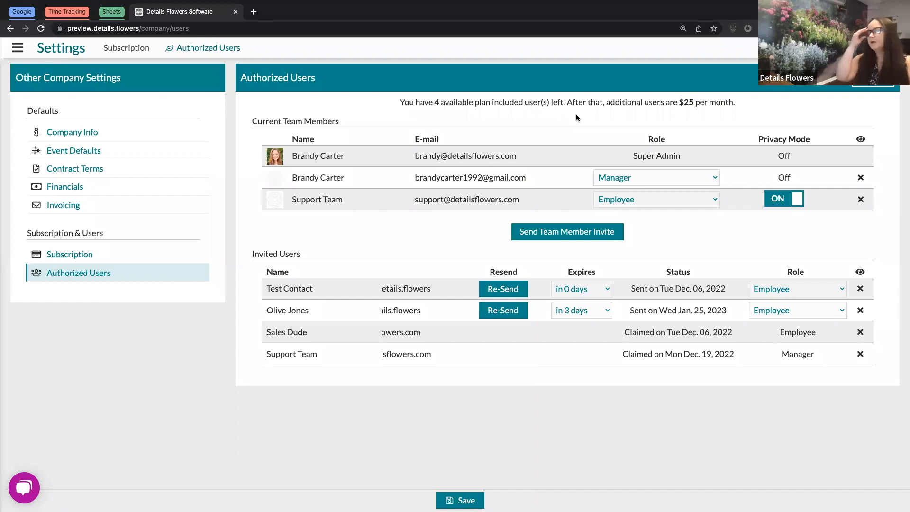
double_click(443, 102)
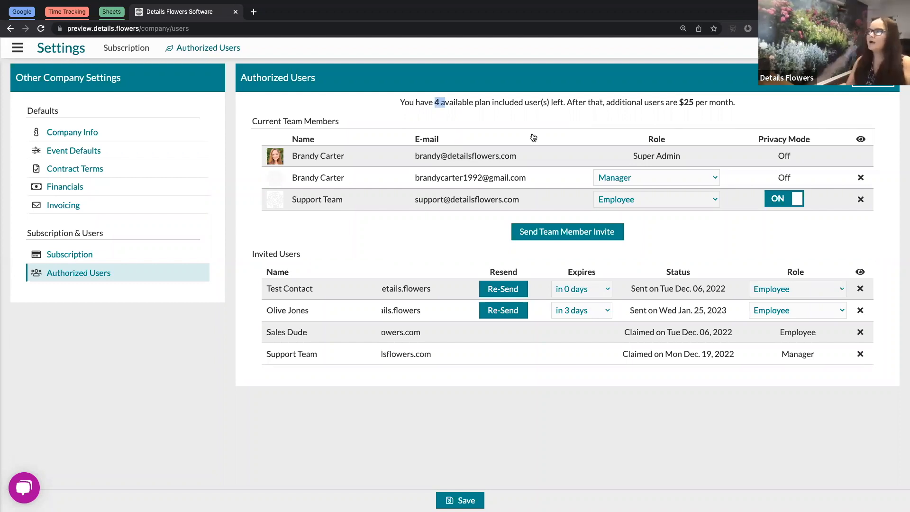
drag(680, 101, 738, 104)
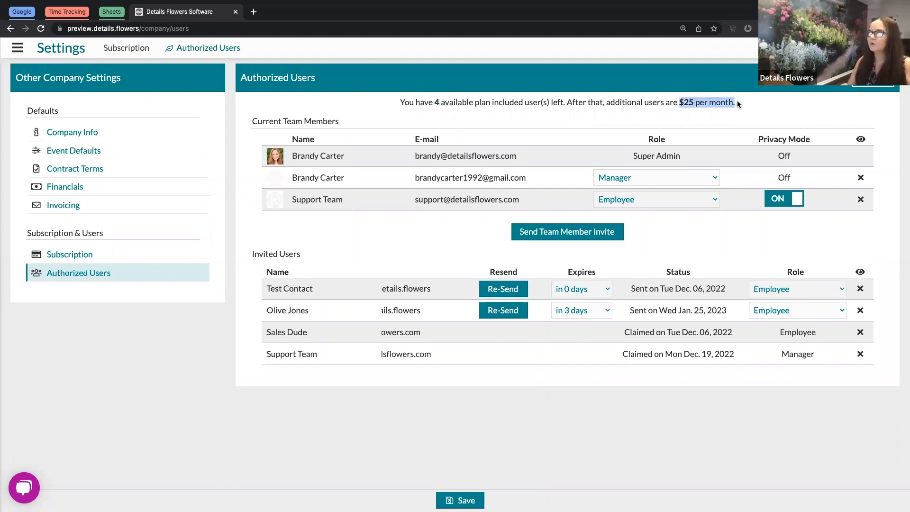
click(785, 107)
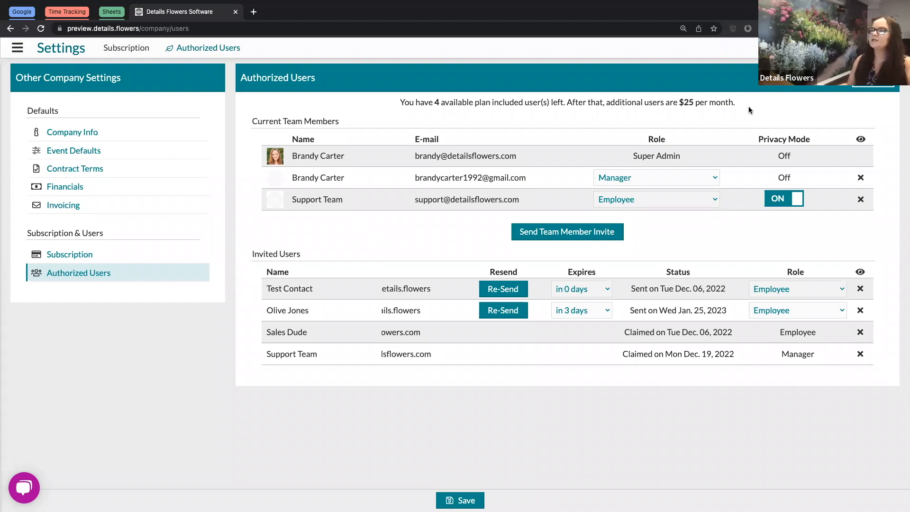
click(862, 141)
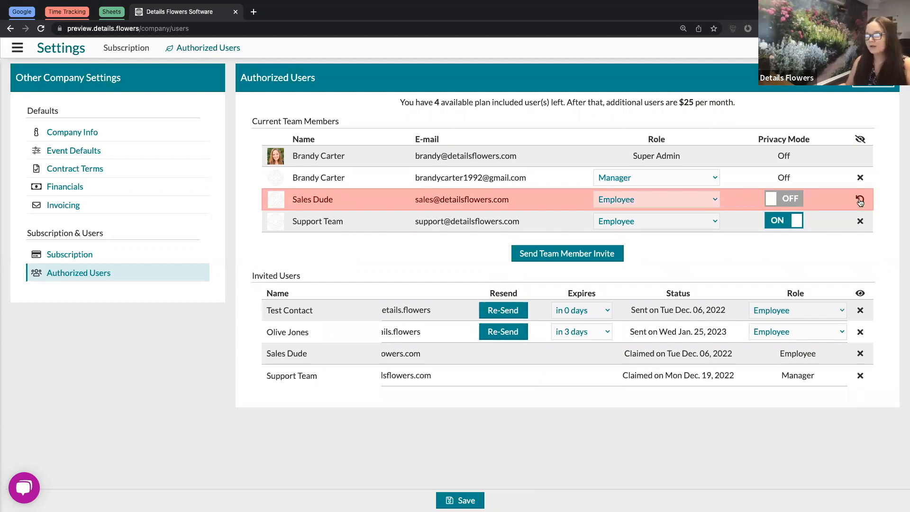
click(861, 139)
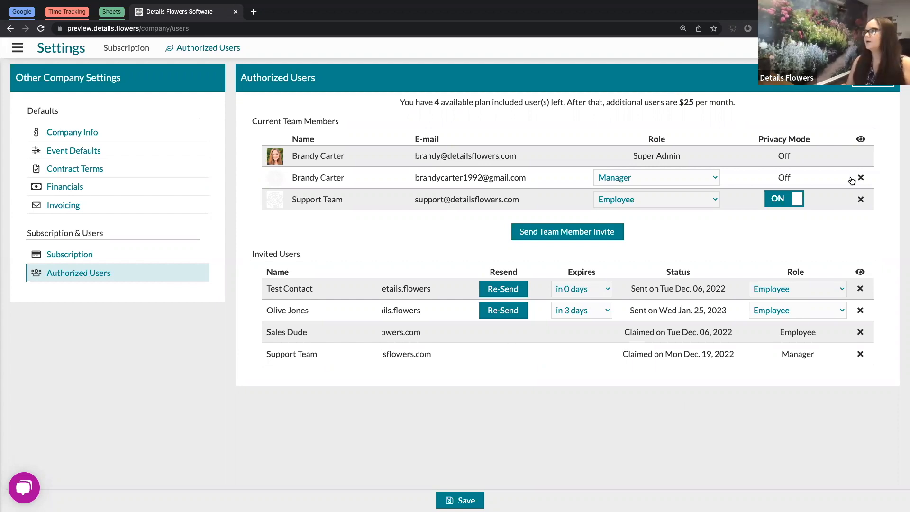
click(861, 139)
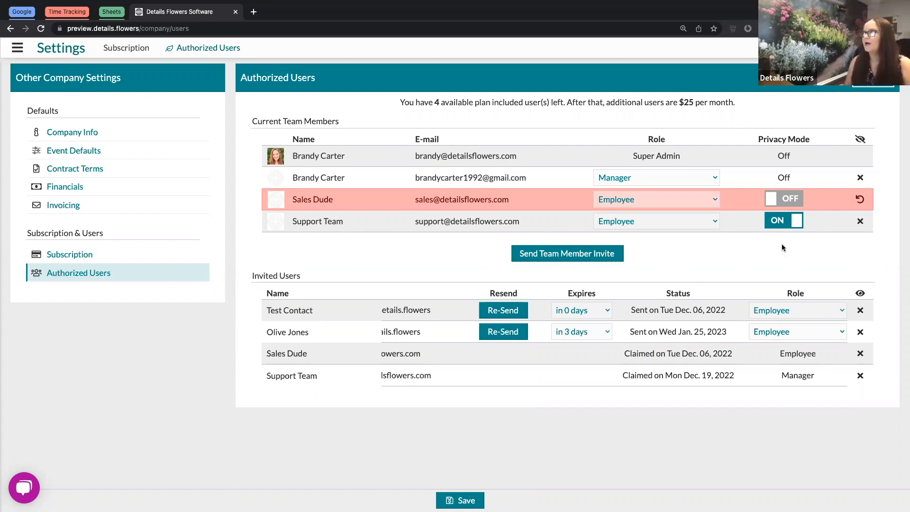
click(860, 139)
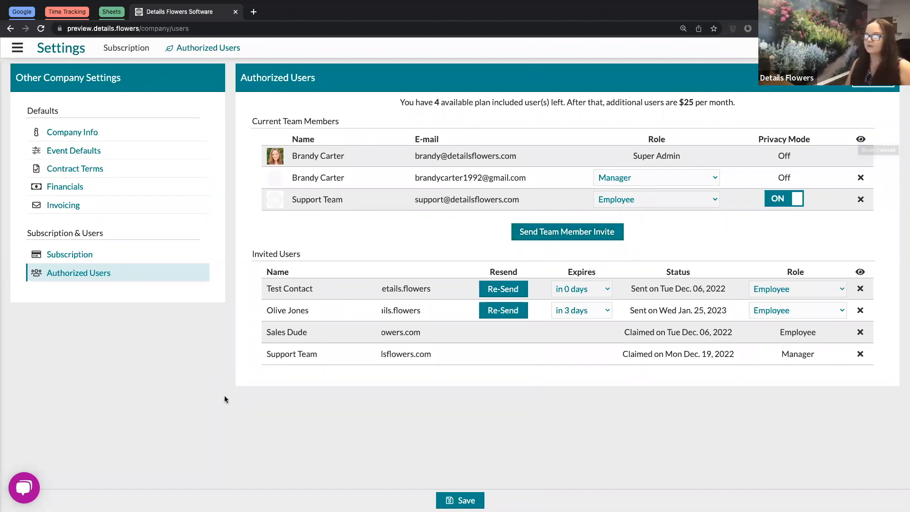
Go to the Event List and open the third client's contact record
click(18, 48)
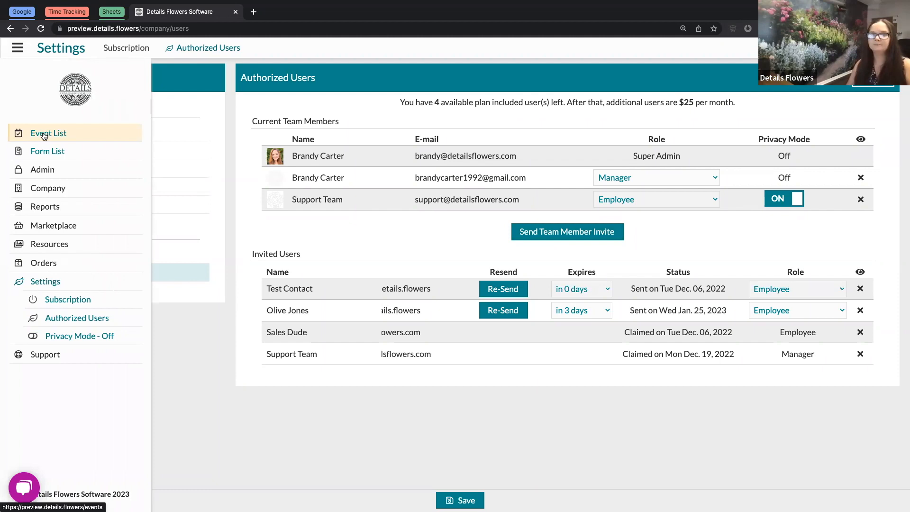
click(44, 136)
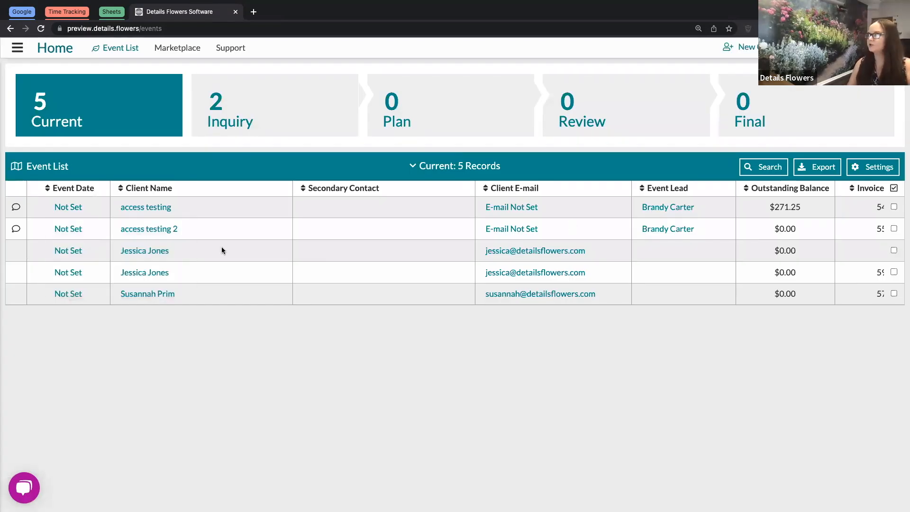
click(145, 251)
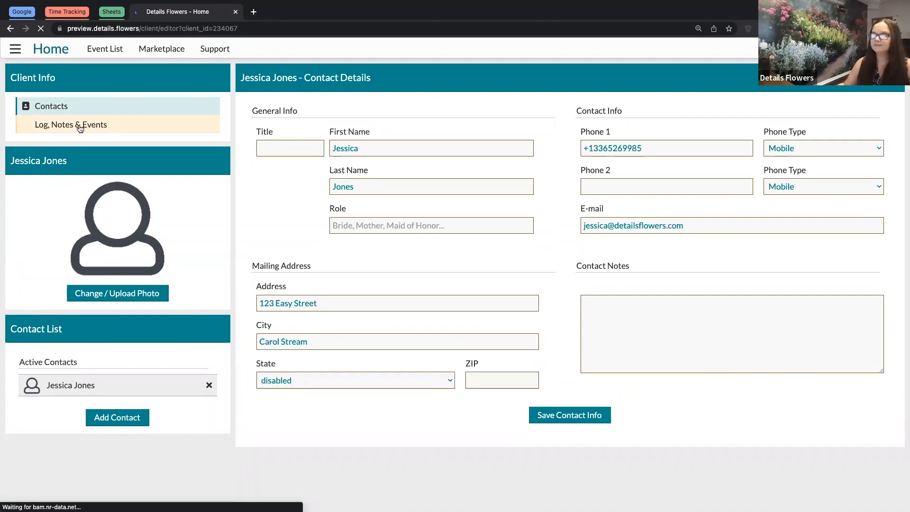
click(80, 127)
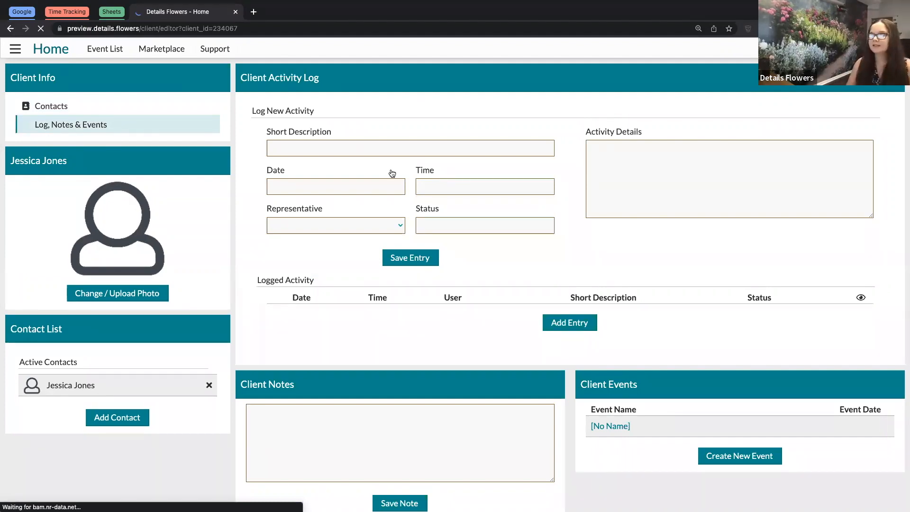
Look over the client's activity entry and Representative choices, then open the [No Name] event
click(360, 148)
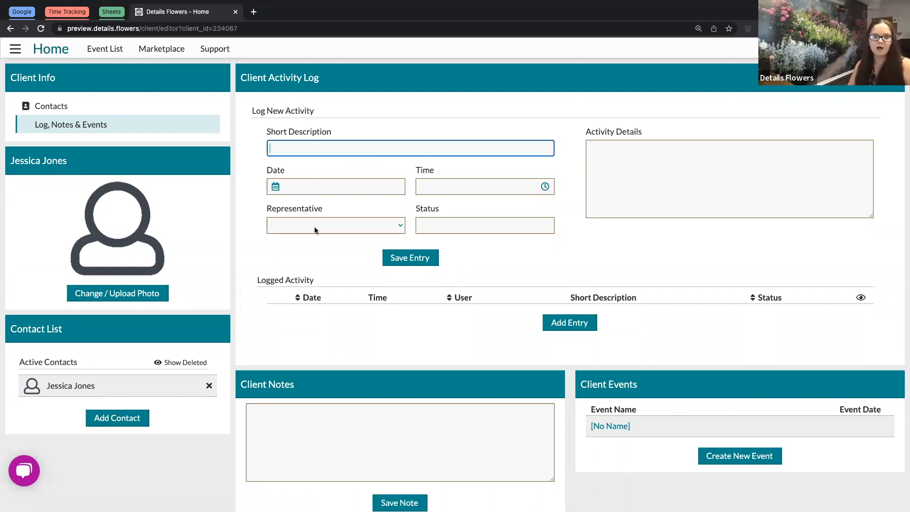
click(343, 226)
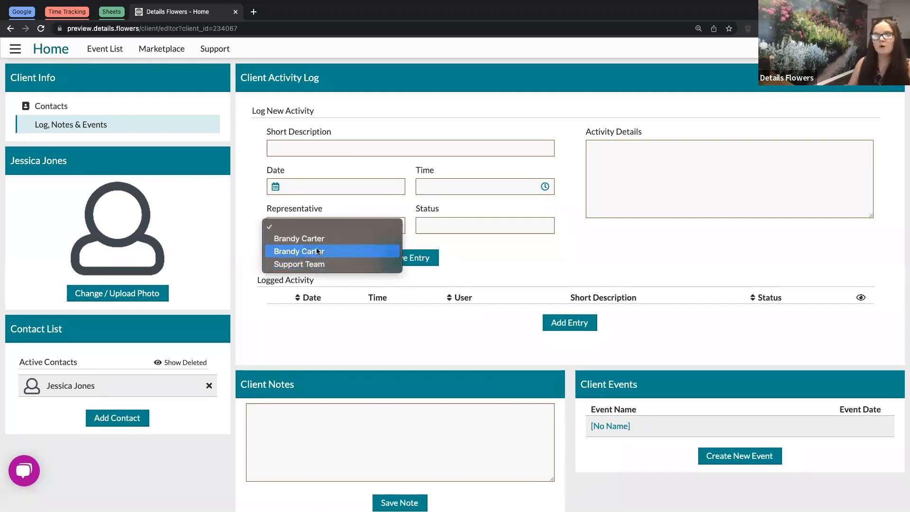
click(528, 256)
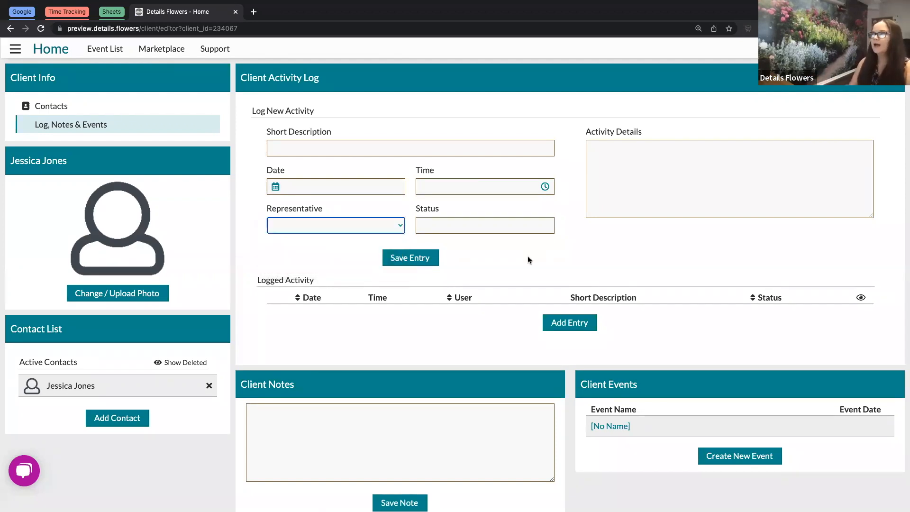
click(620, 427)
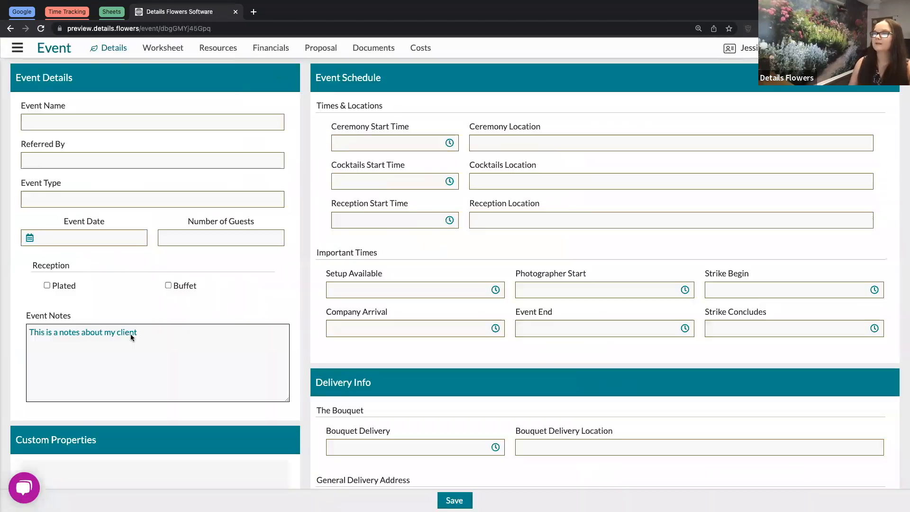
Add the first listed user to the event's Team Access as Event Lead
scroll(123, 350, down, 8)
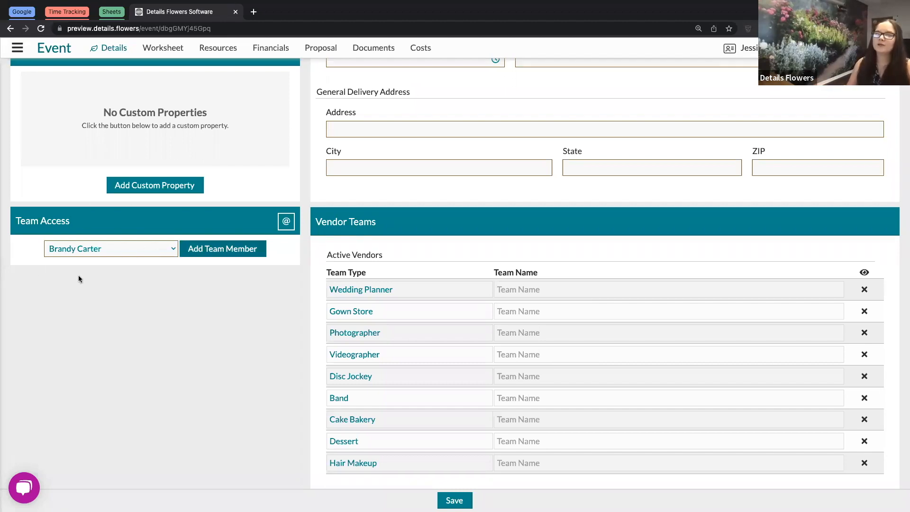
click(130, 253)
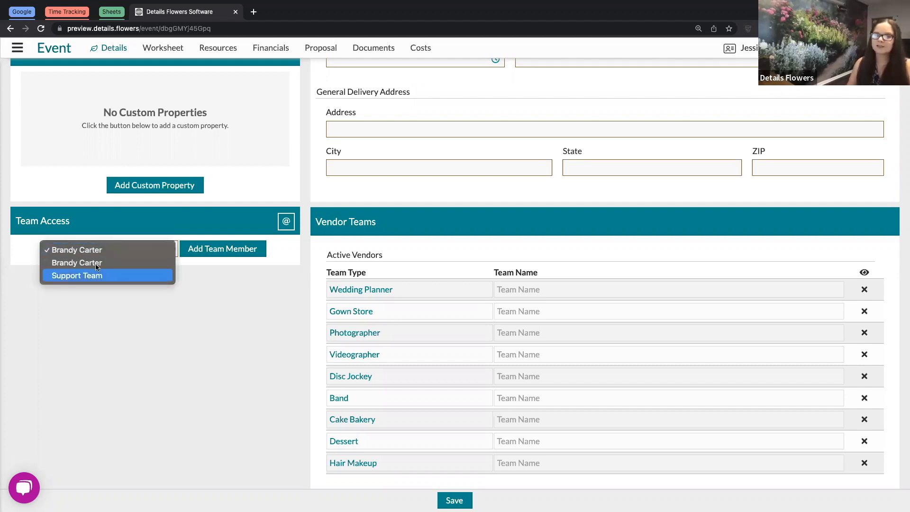
click(162, 349)
click(222, 253)
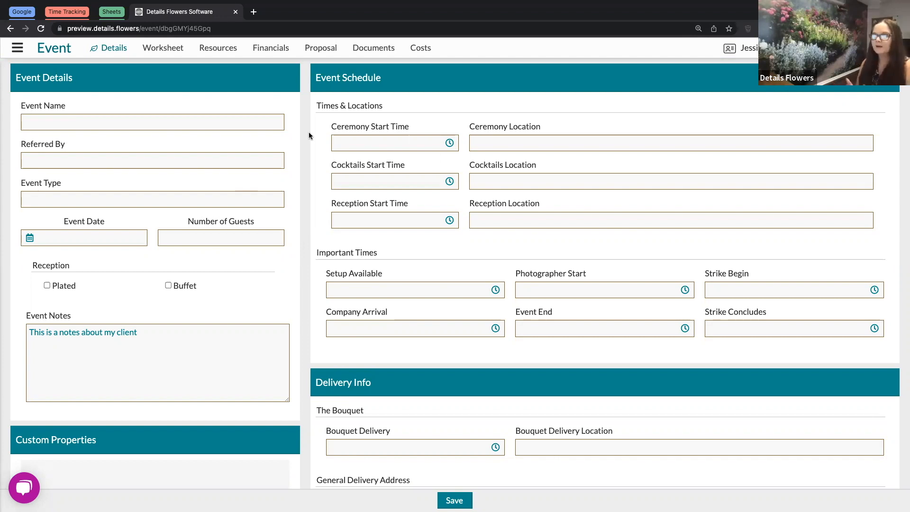
scroll(308, 138, down, 10)
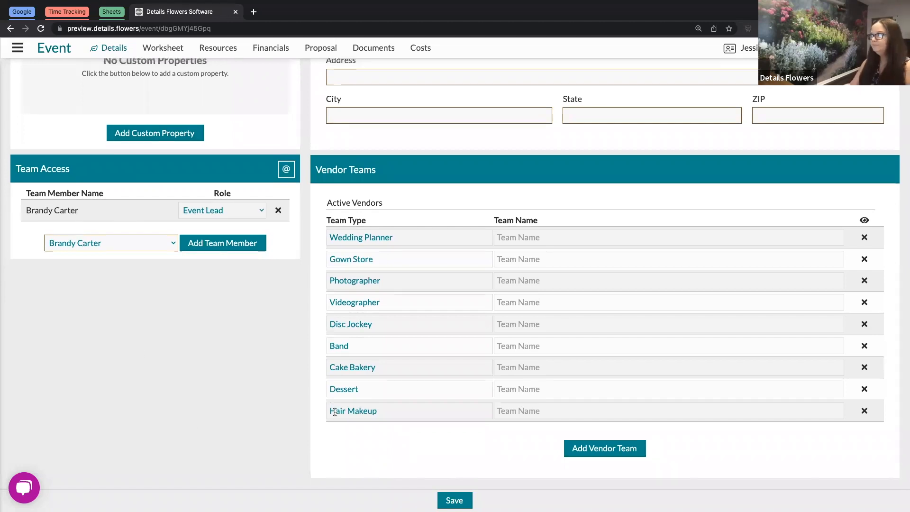
scroll(335, 408, up, 15)
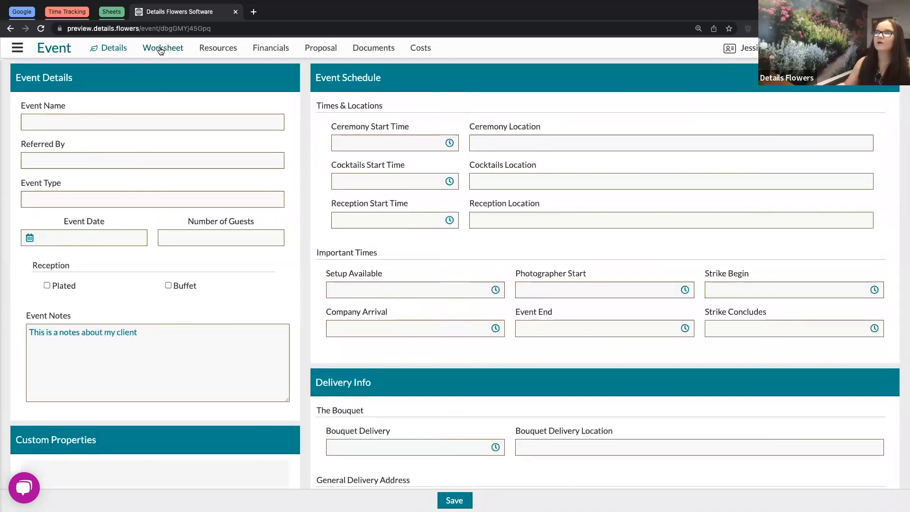
click(160, 49)
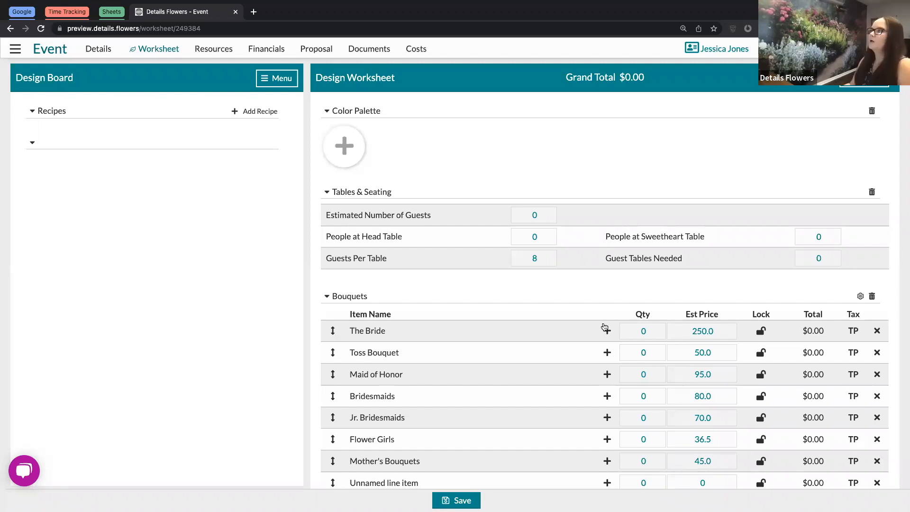
Set quantity 1 for The Bride, Toss Bouquet and Maid of Honor bouquets
click(657, 331)
text(1)
click(657, 353)
text(1)
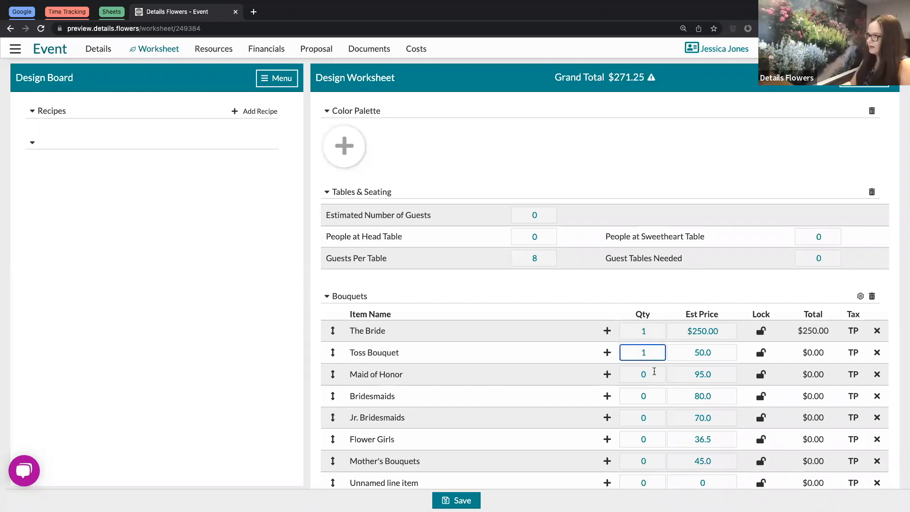
click(655, 373)
text(1)
click(717, 280)
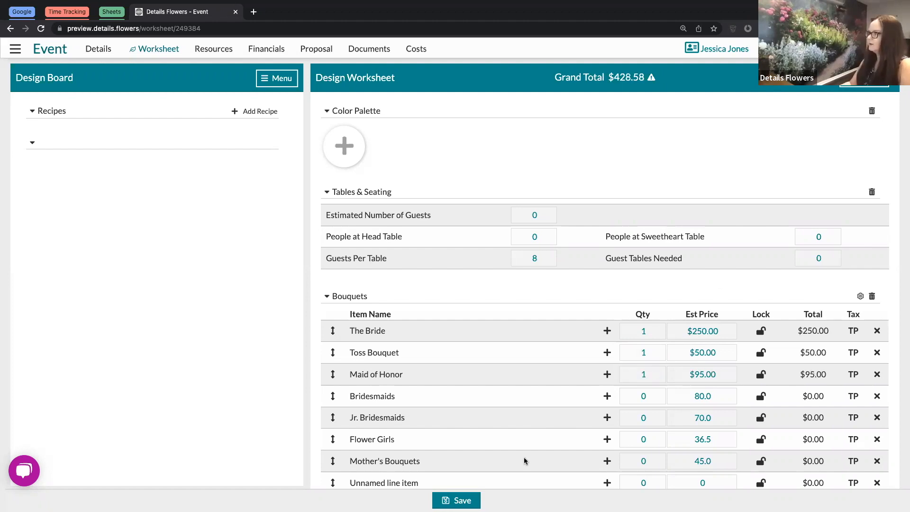
Save the worksheet as a new version described 'Quantities Added'
click(460, 501)
click(454, 302)
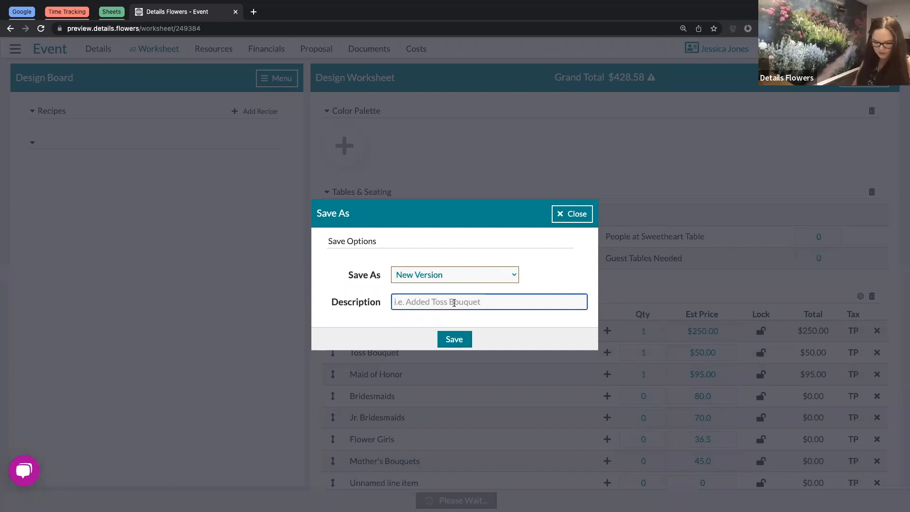
text(Qua)
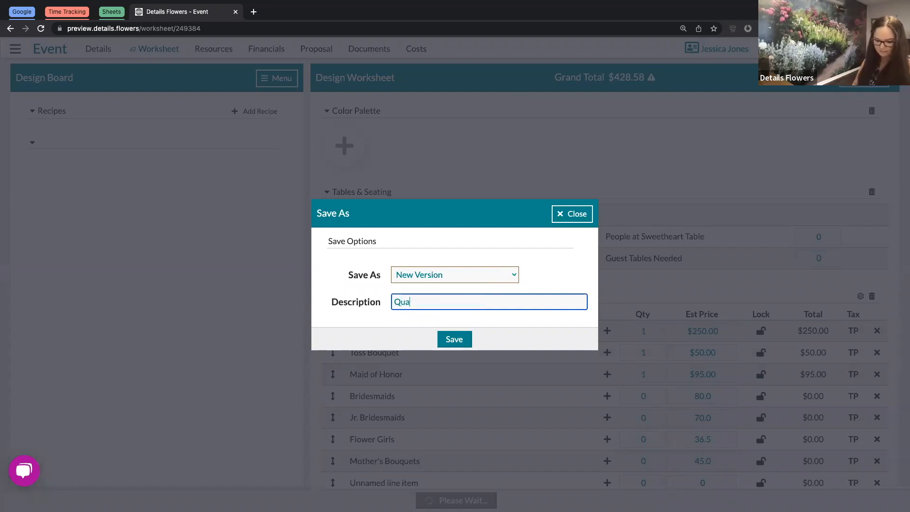
text(ntities)
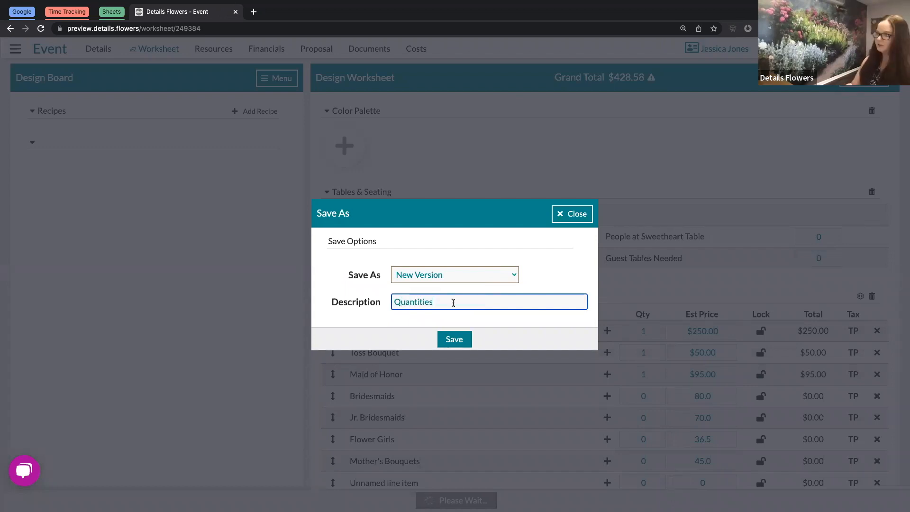
text( Adde)
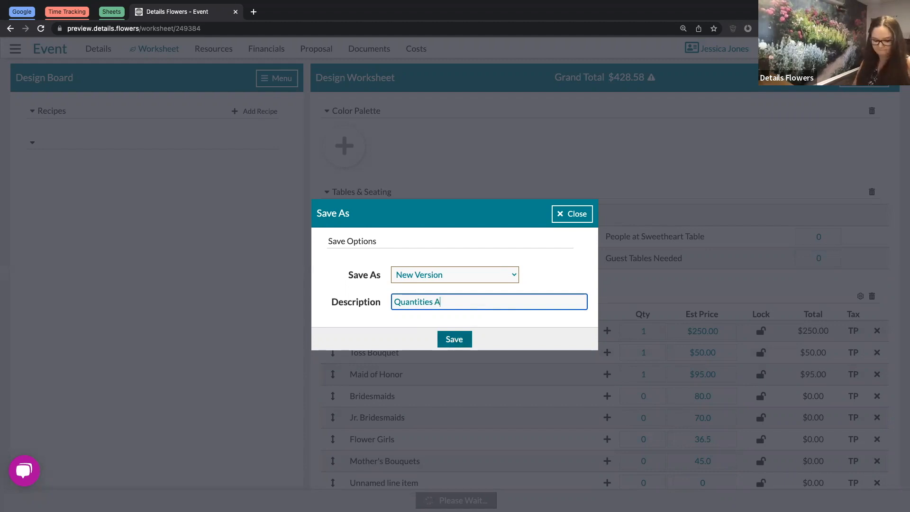
text(d)
click(454, 339)
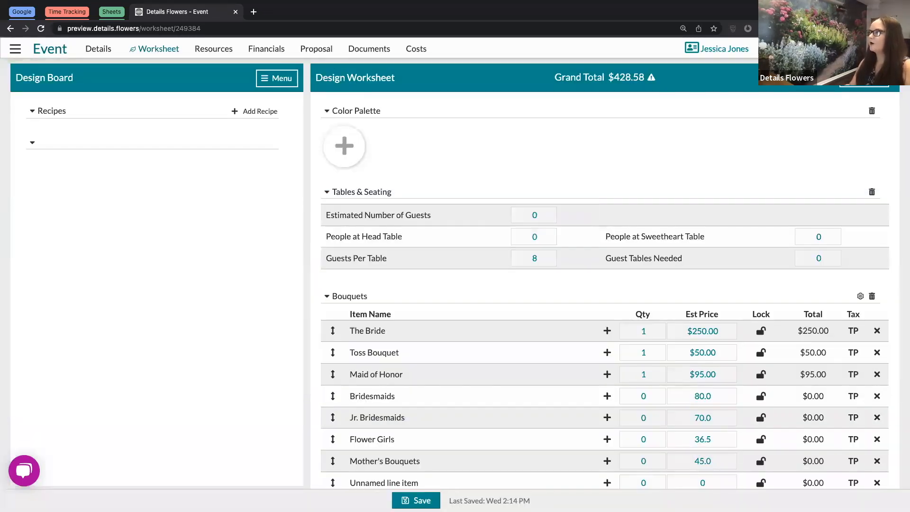
click(865, 82)
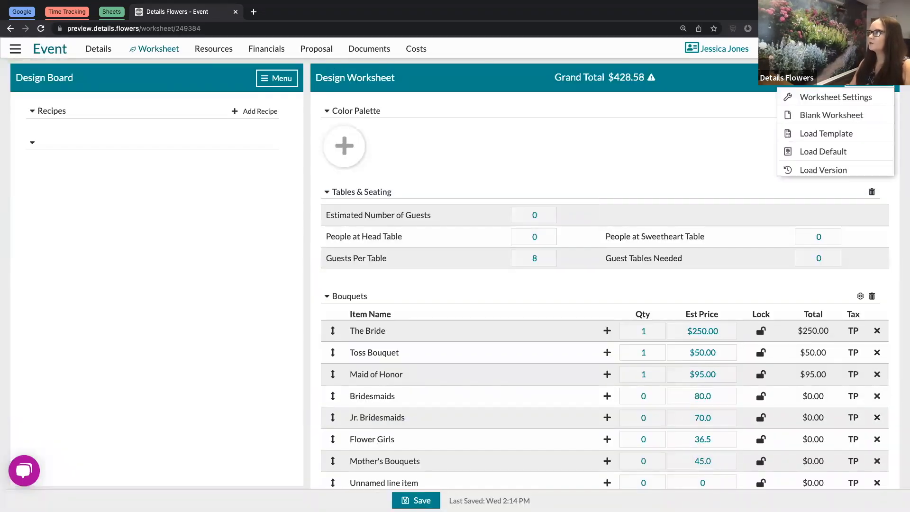
click(827, 172)
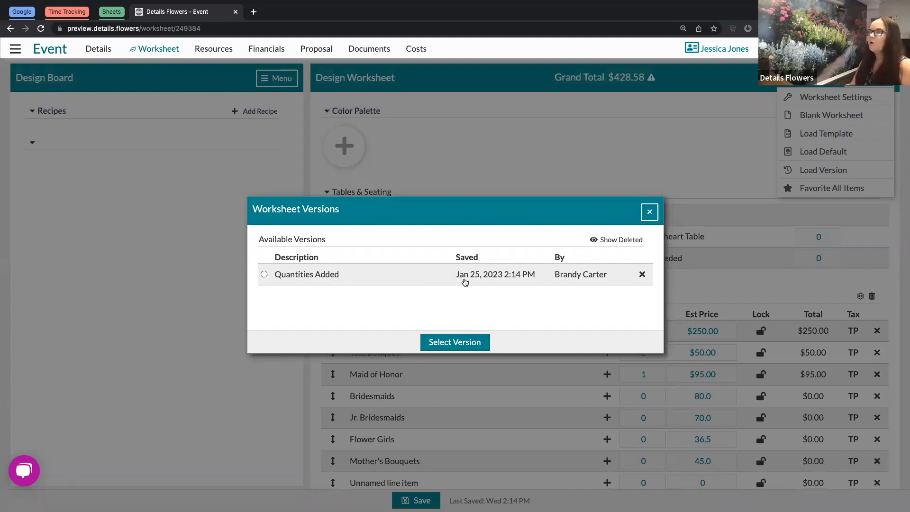
drag(554, 276, 606, 273)
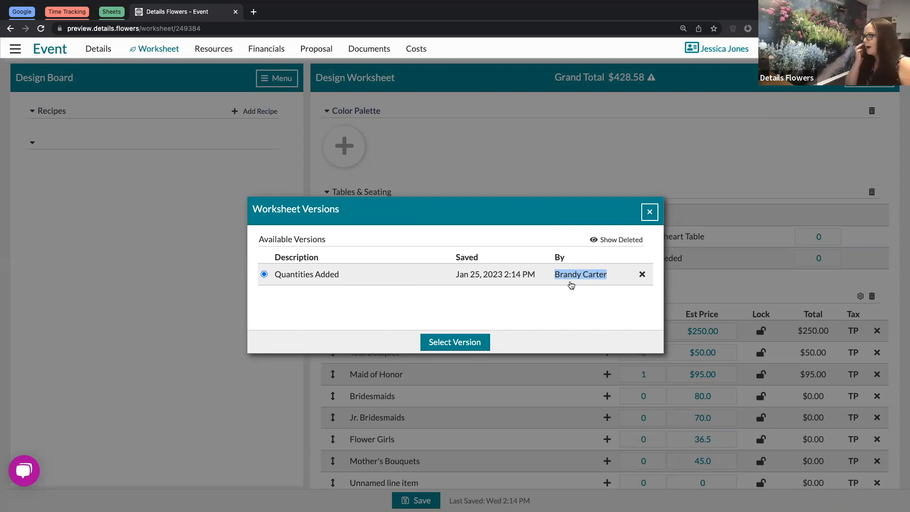
click(504, 235)
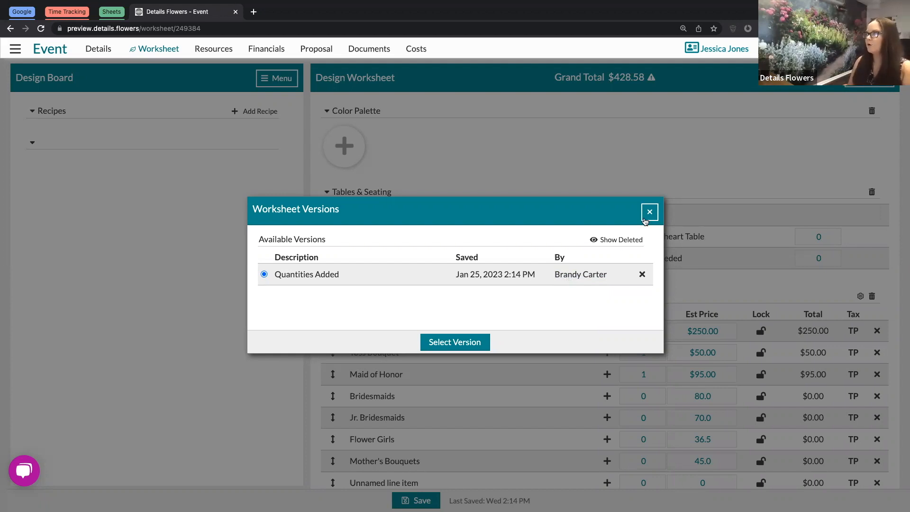
click(649, 214)
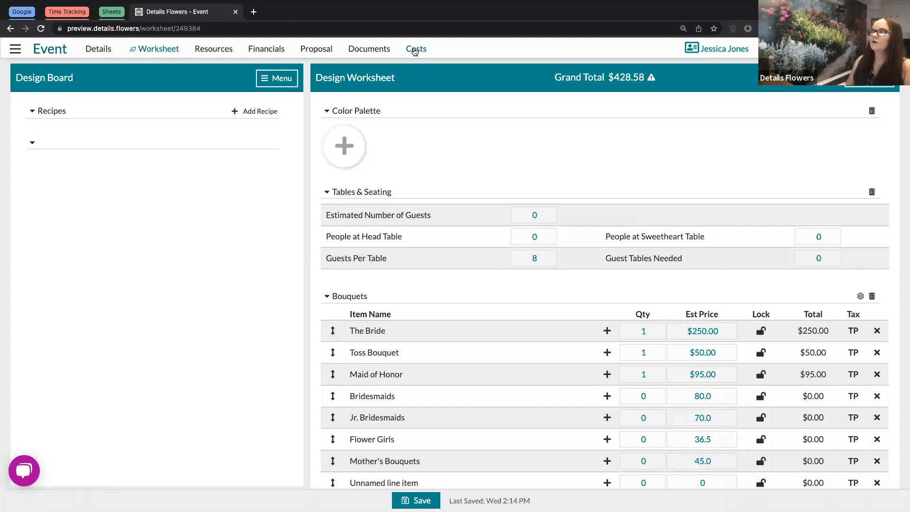
click(415, 50)
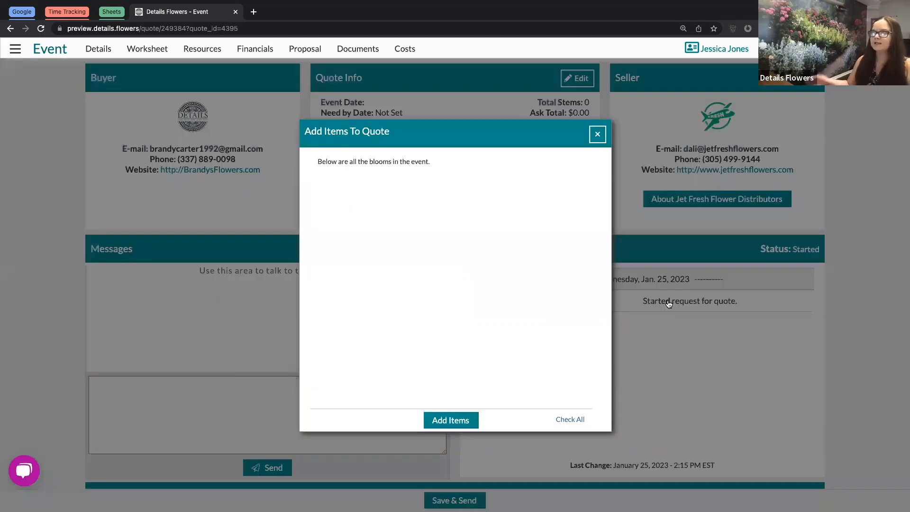
Dismiss the Add Items To Quote prompt and review the Jet Fresh Flower Distributors quote's messages
click(598, 134)
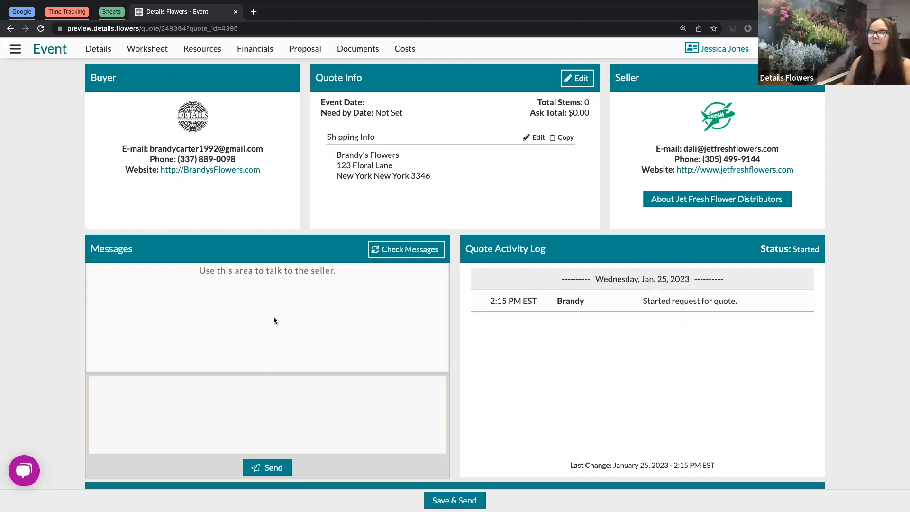
click(316, 422)
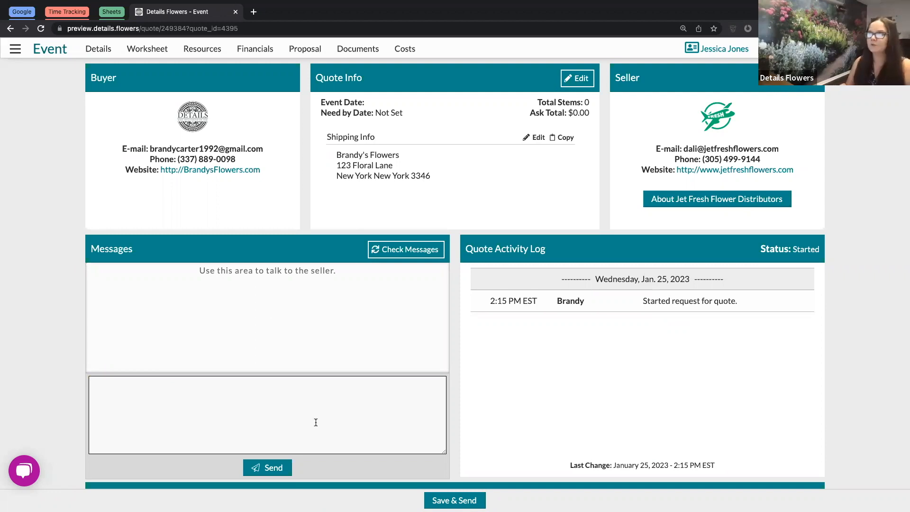
click(327, 307)
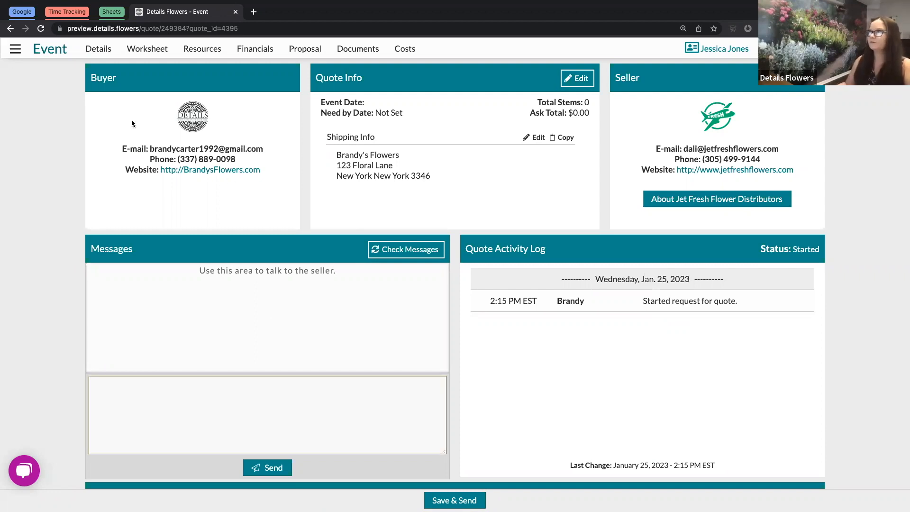
click(15, 49)
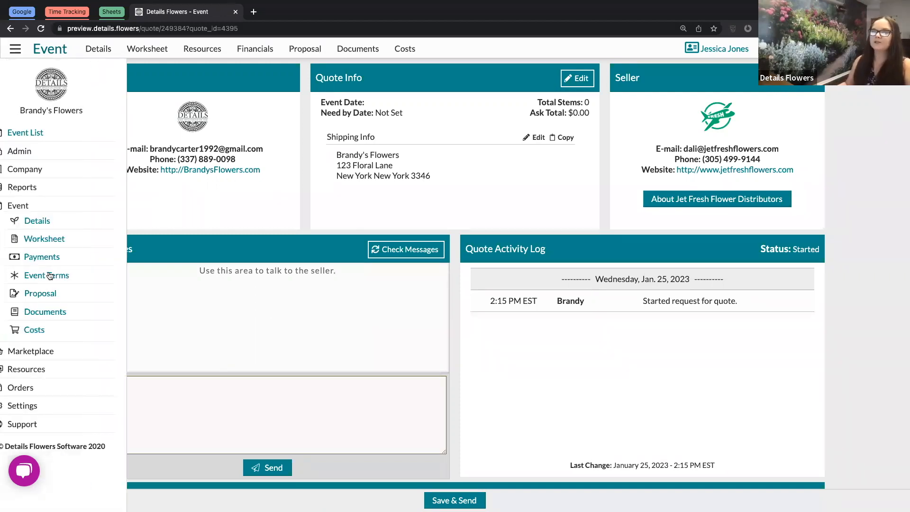
Review the Authorized Users page under Settings, then bring up the account options at top right
click(53, 406)
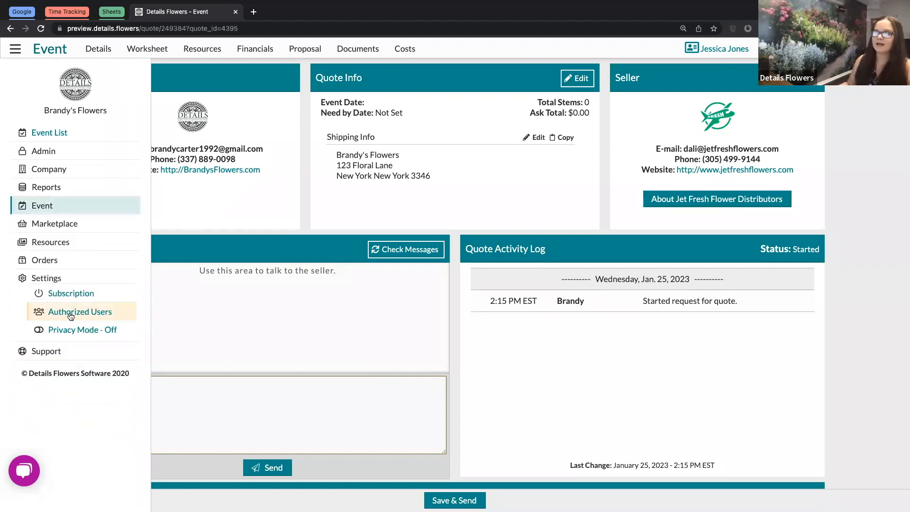
click(71, 314)
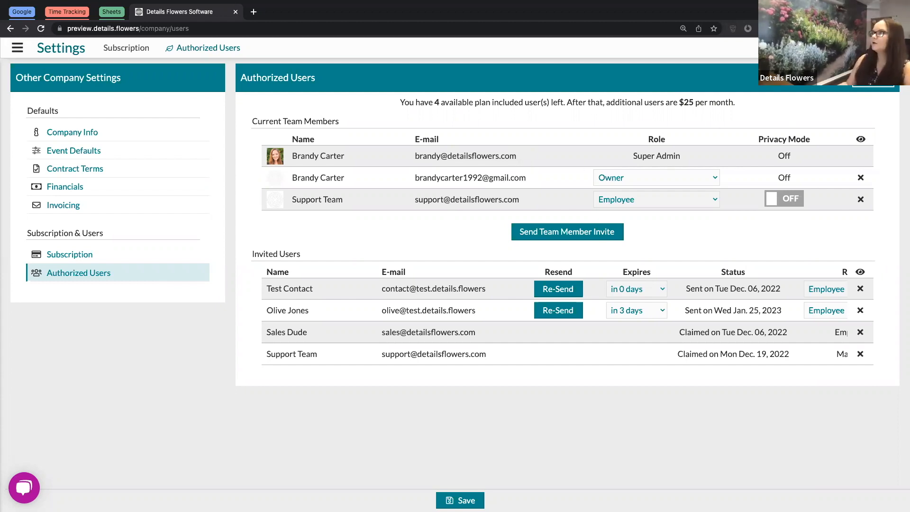
click(891, 48)
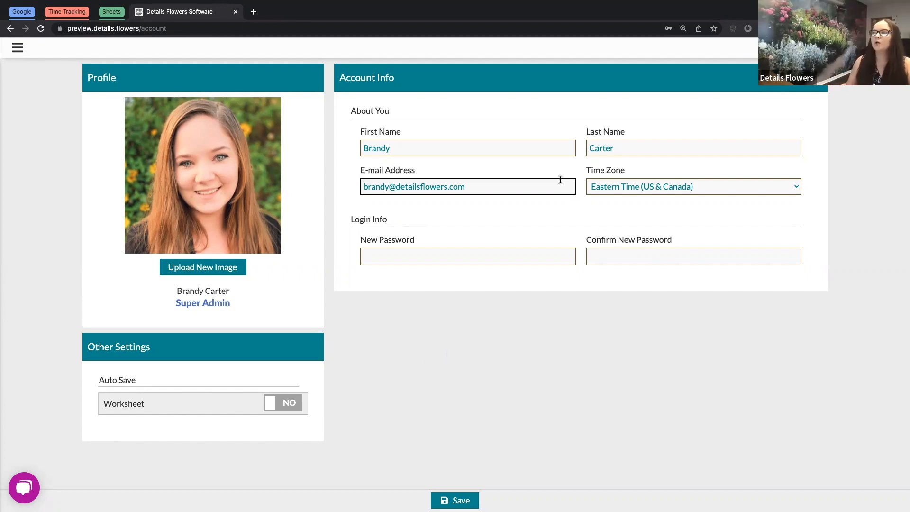
Review the First Name, Last Name, E-mail and new-password fields without changing them, then bring up the navigation menu
click(545, 148)
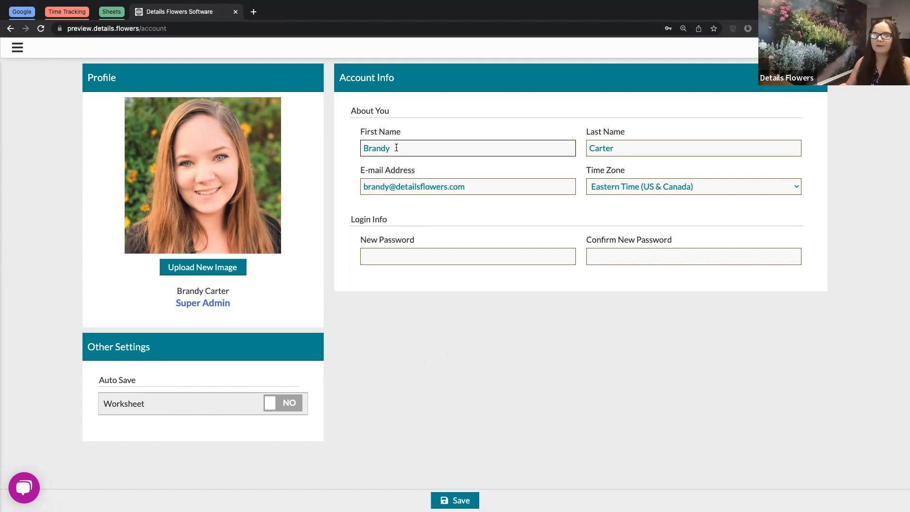
click(647, 147)
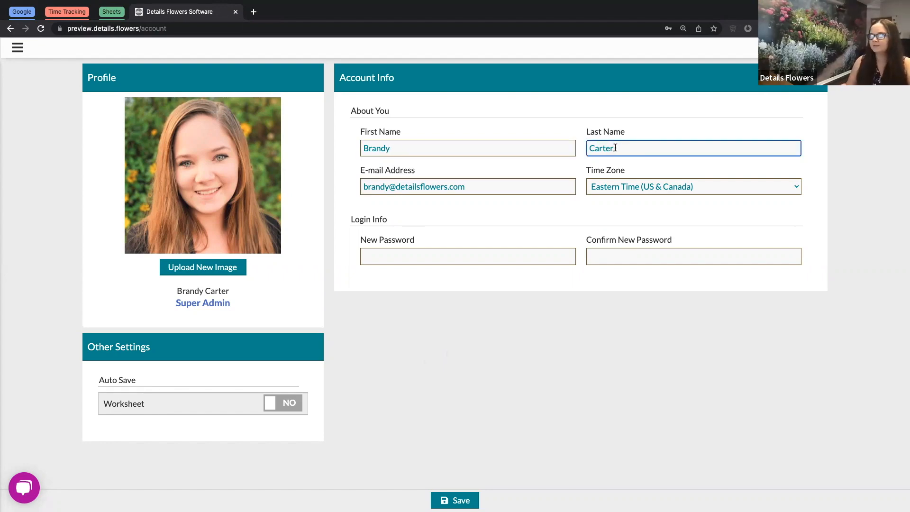
click(495, 186)
click(442, 255)
key(Tab)
click(671, 256)
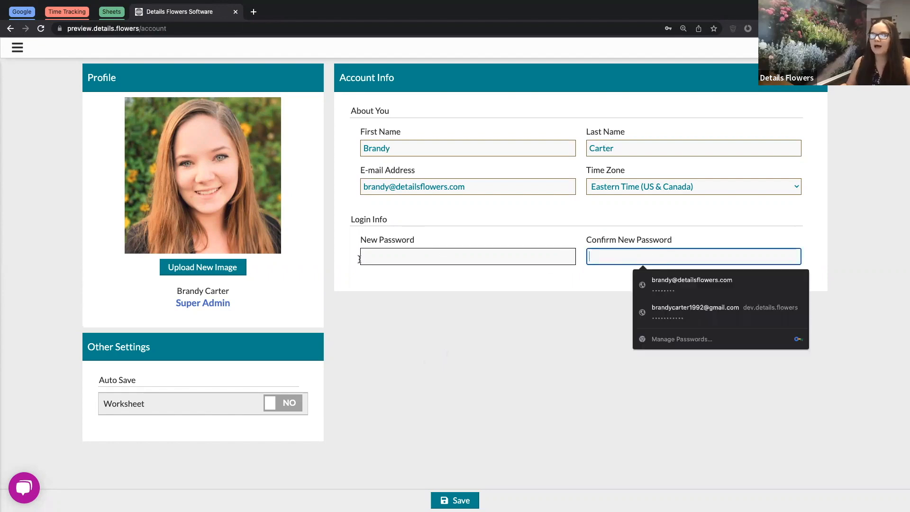
click(530, 333)
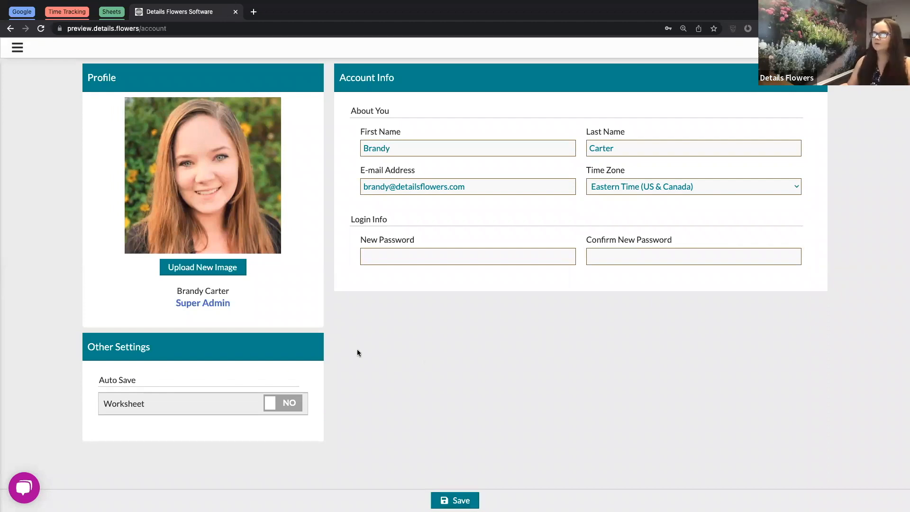
click(17, 47)
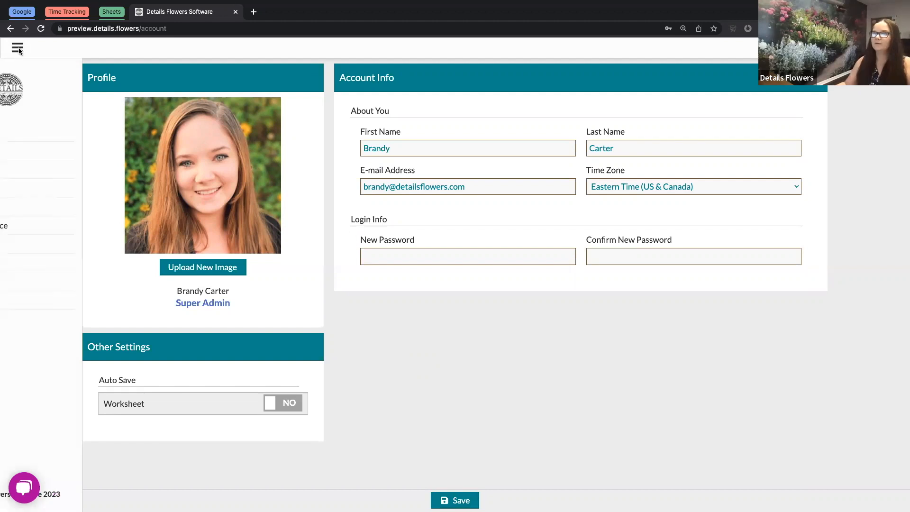
Go to Settings > Authorized Users, then check the Support options: Contact Us, Support Center, Details University, Webinars, Tutorials
click(42, 285)
click(71, 319)
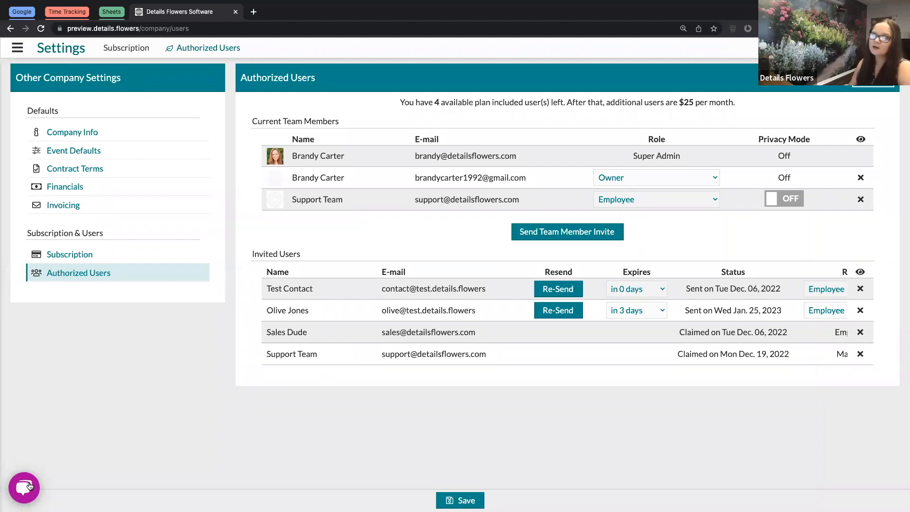
click(17, 48)
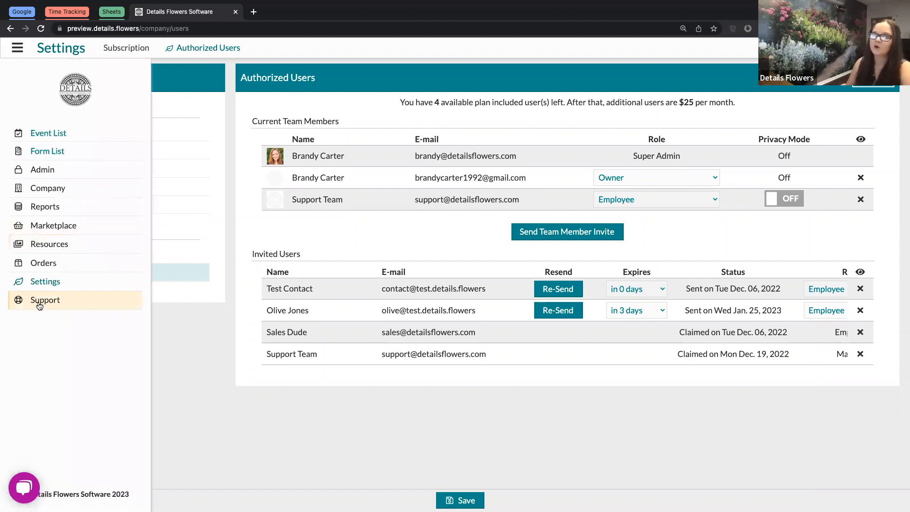
click(41, 303)
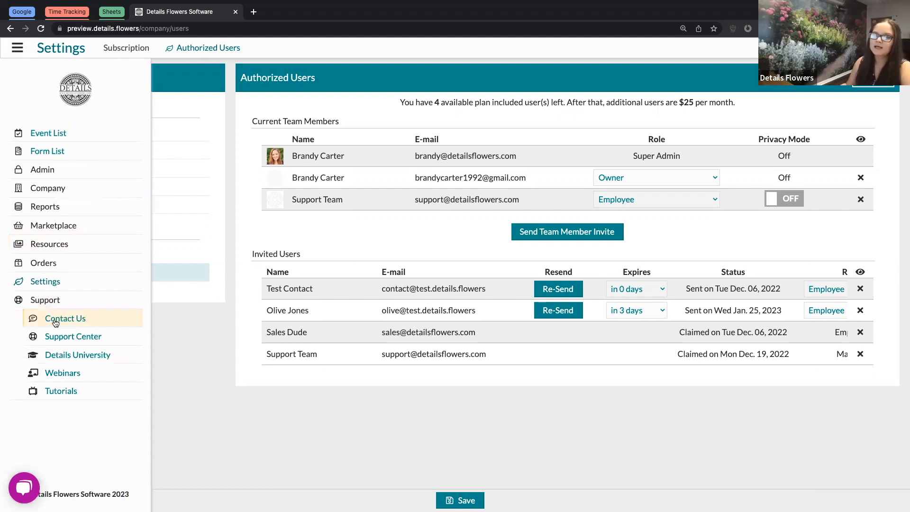
click(208, 388)
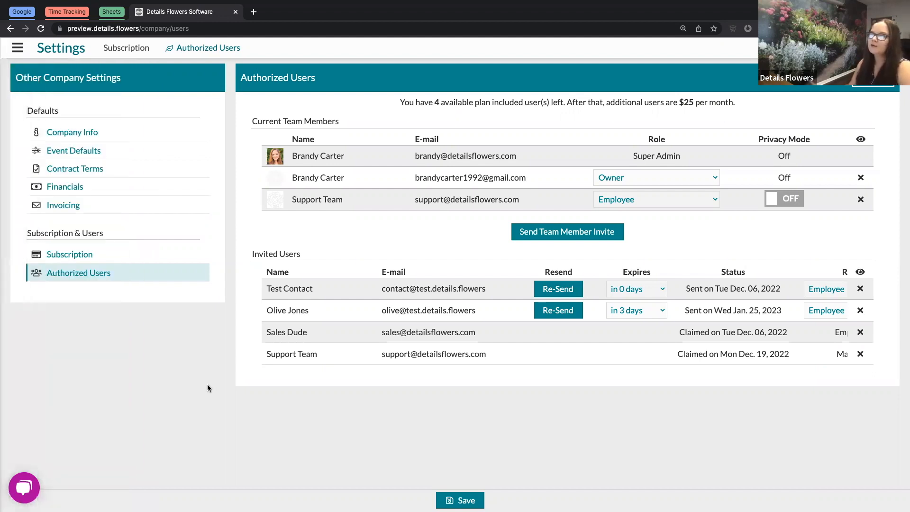